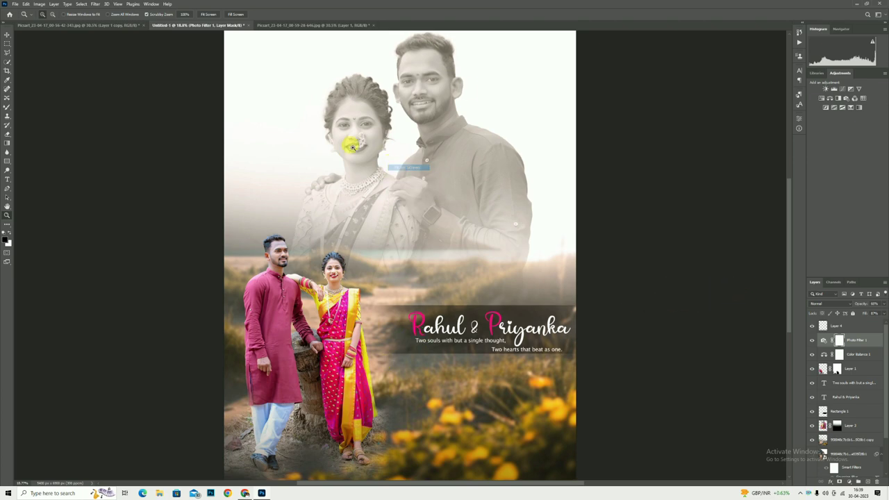
# - Move the tagline and couple's-names text layers to the top of the layer stack
pyautogui.click(855, 371)
pyautogui.rightClick(486, 187)
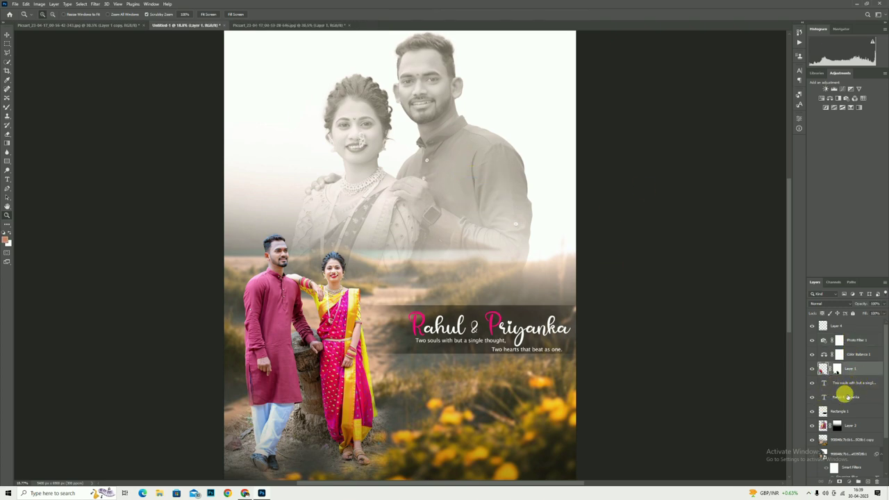
pyautogui.moveTo(831, 383); pyautogui.dragTo(843, 343)
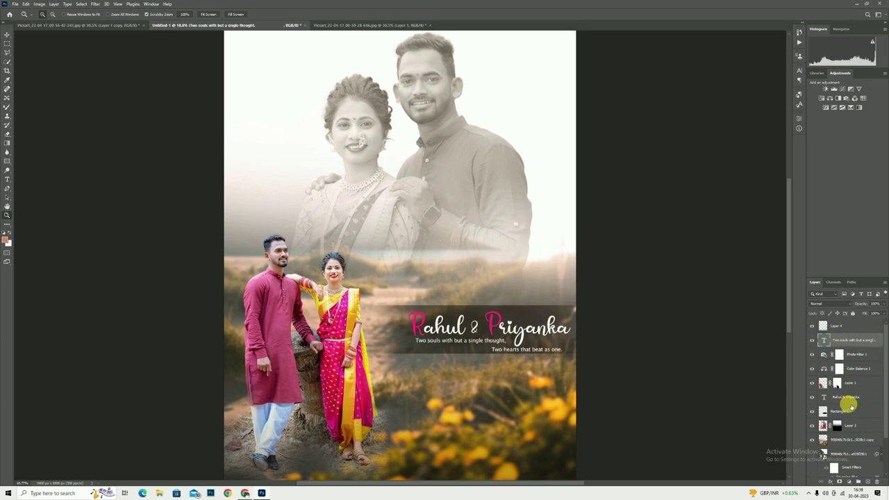
pyautogui.moveTo(850, 397); pyautogui.dragTo(816, 334)
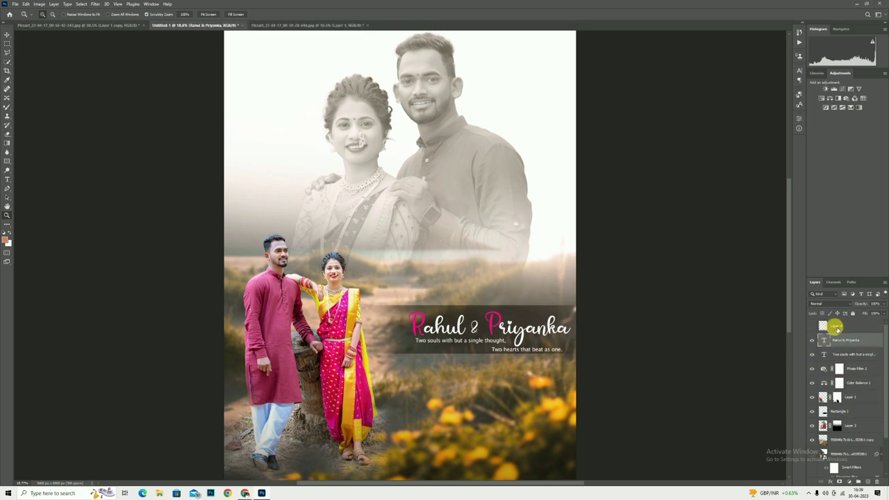
# - Delete Layer 4 and hide both text layers
pyautogui.click(833, 325)
pyautogui.press('Delete')
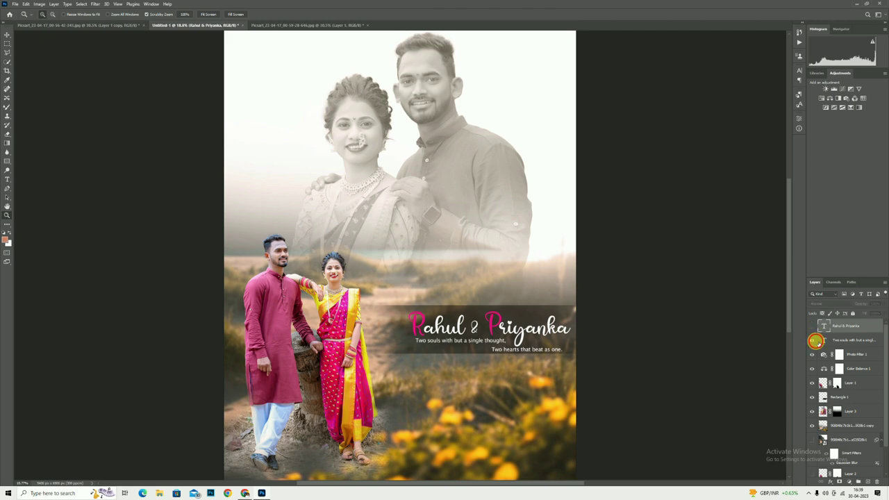
pyautogui.moveTo(811, 326); pyautogui.dragTo(812, 340)
# - Delete every image layer from Photo Filter 1 down to the smart object
pyautogui.click(847, 355)
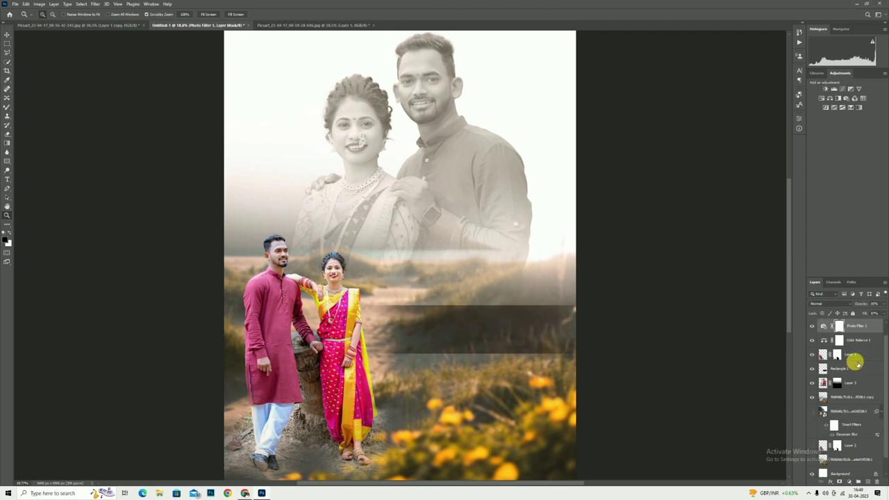
pyautogui.scroll(-2, 854, 389)
pyautogui.keyDown('shift'); pyautogui.click(851, 457); pyautogui.keyUp('shift')
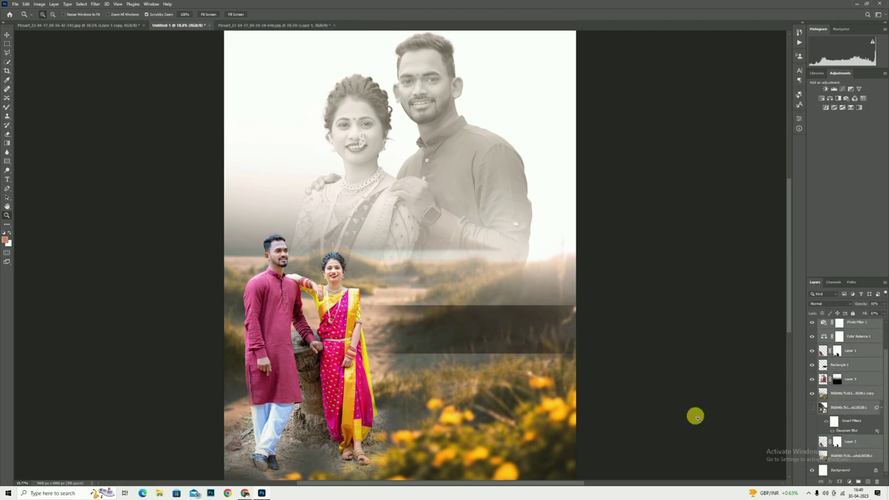
pyautogui.press('Delete')
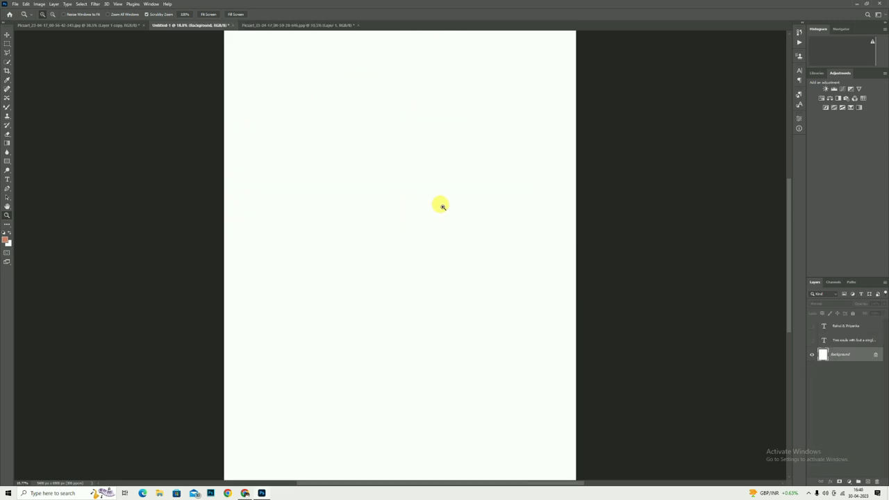
# - Resize the blank poster to 18 × 23 cm and fit it on screen
pyautogui.click(38, 4)
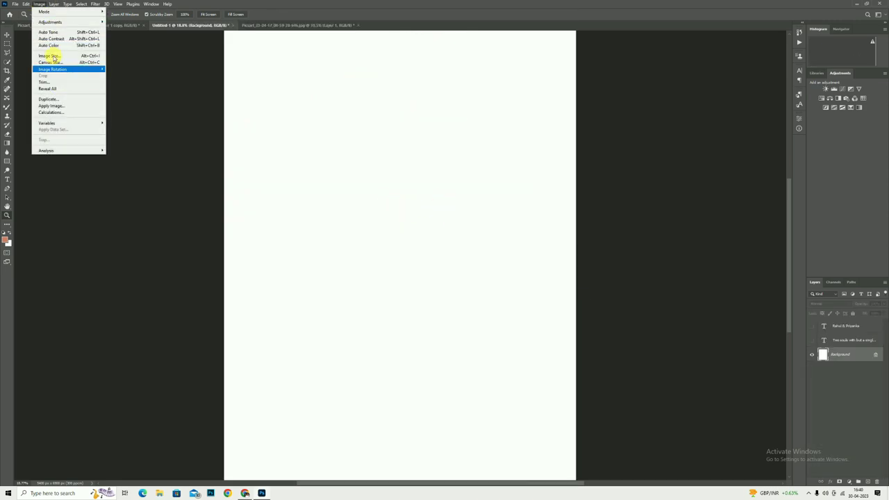
pyautogui.click(52, 59)
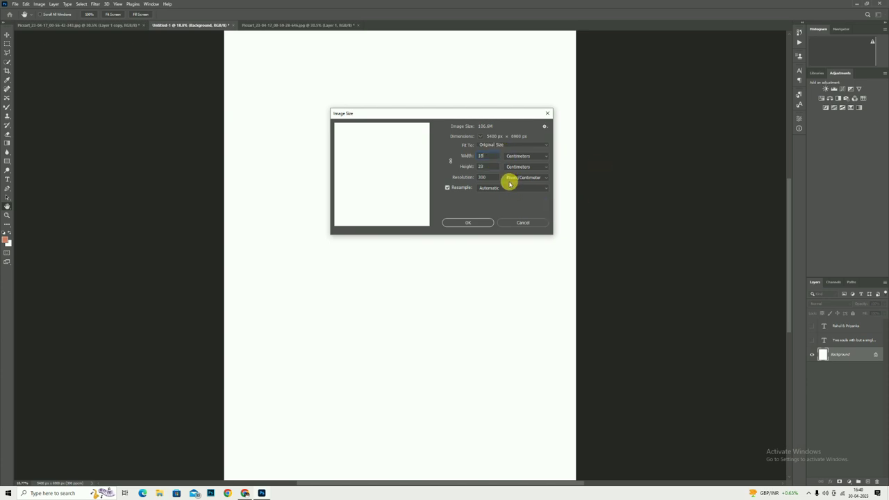
pyautogui.click(484, 222)
pyautogui.press('z')
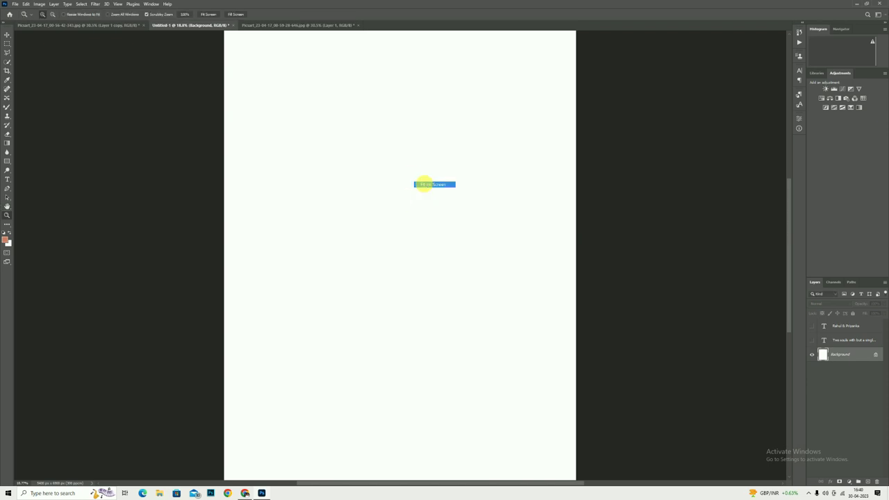
pyautogui.rightClick(442, 177)
pyautogui.click(448, 179)
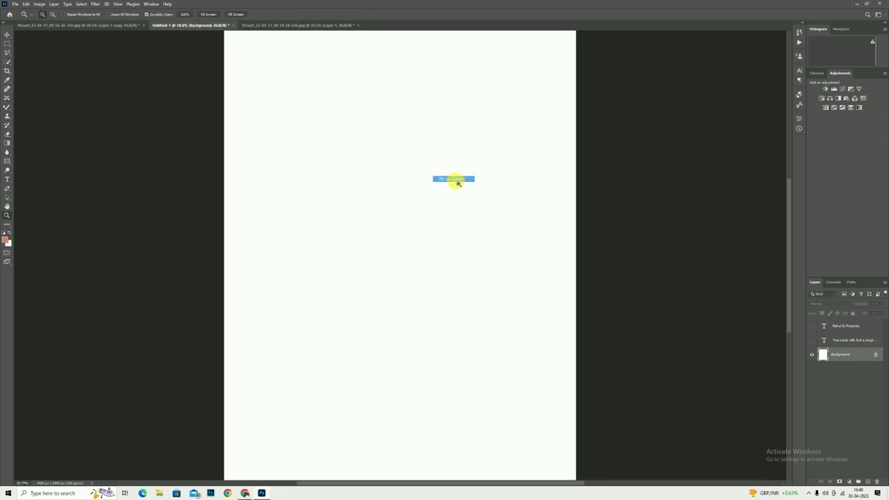
# - Inspect the standing couple photo, zooming in on the couple and fitting it back on screen
pyautogui.click(50, 25)
pyautogui.rightClick(370, 143)
pyautogui.click(370, 144)
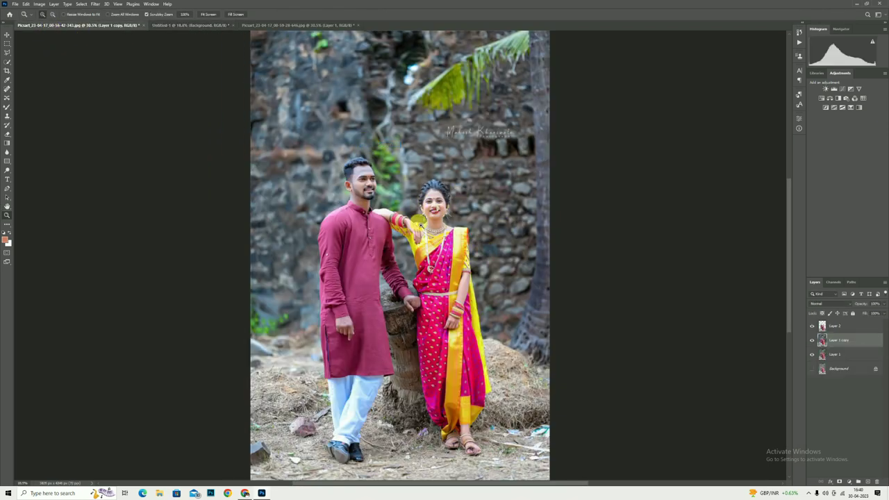
pyautogui.moveTo(366, 184); pyautogui.dragTo(452, 218)
pyautogui.hotkey('ctrl', '0')
pyautogui.hotkey('ctrl', '0')
pyautogui.moveTo(354, 189); pyautogui.dragTo(450, 189)
pyautogui.rightClick(450, 188)
pyautogui.hotkey('ctrl', '0')
pyautogui.rightClick(401, 122)
pyautogui.click(410, 128)
pyautogui.rightClick(420, 134)
pyautogui.click(425, 137)
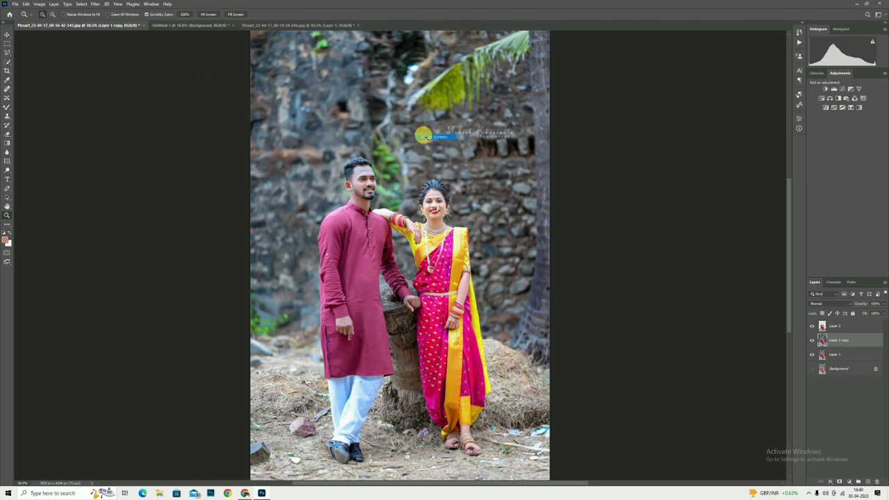
# - Quick-select the couple with the ground beneath them and copy them to a new layer
pyautogui.click(6, 61)
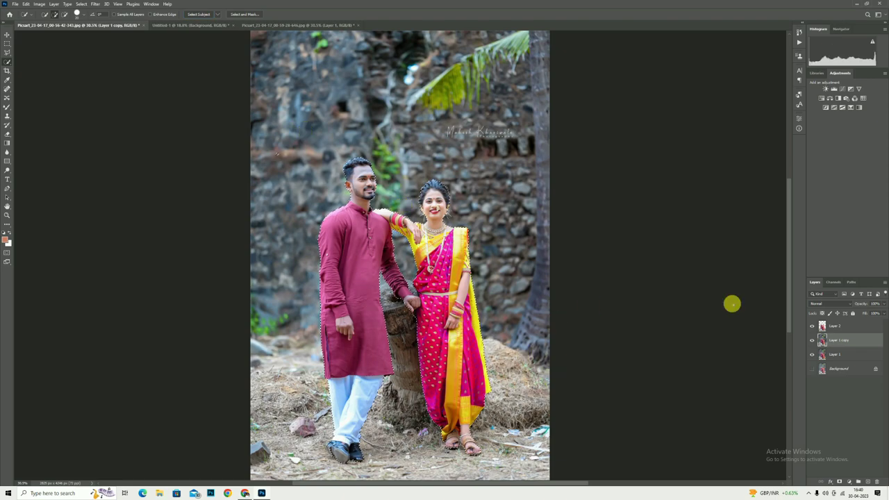
pyautogui.keyDown('ctrl'); pyautogui.click(822, 326); pyautogui.keyUp('ctrl')
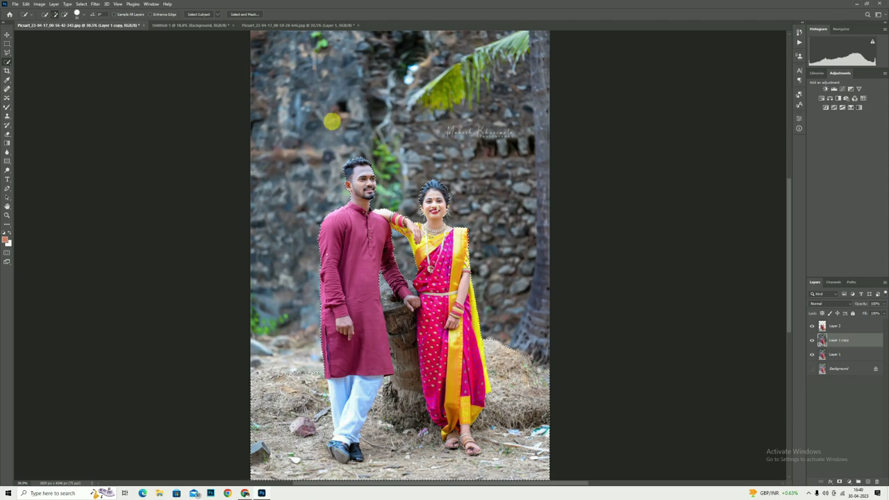
pyautogui.hotkey('ctrl', 'j')
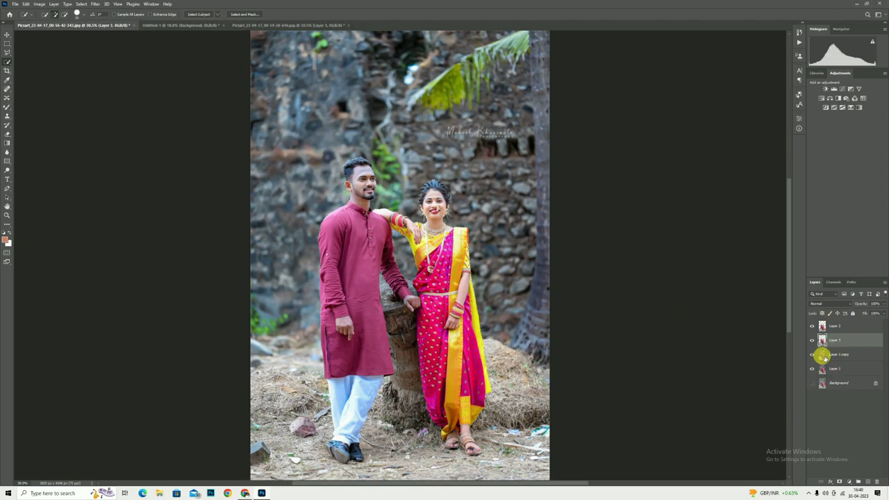
# - Hide the other layers and drag the Layer 2 couple cut-out onto the blank poster
pyautogui.moveTo(812, 340); pyautogui.dragTo(812, 383)
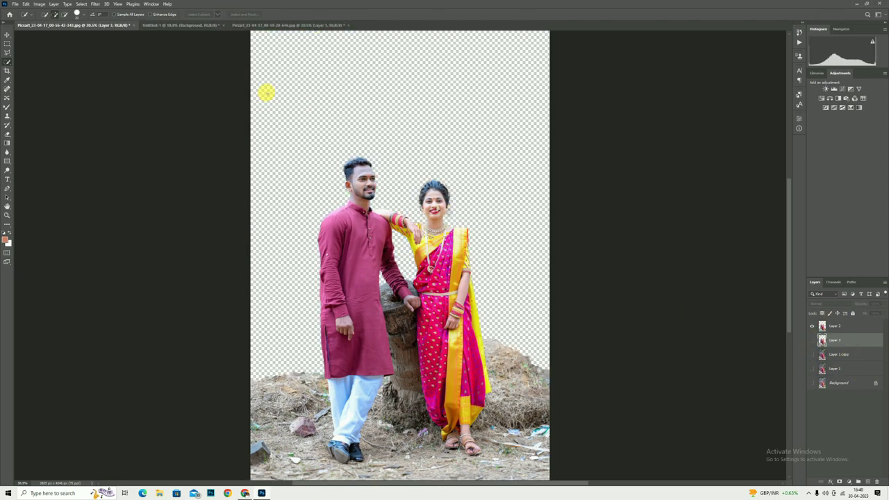
pyautogui.click(5, 33)
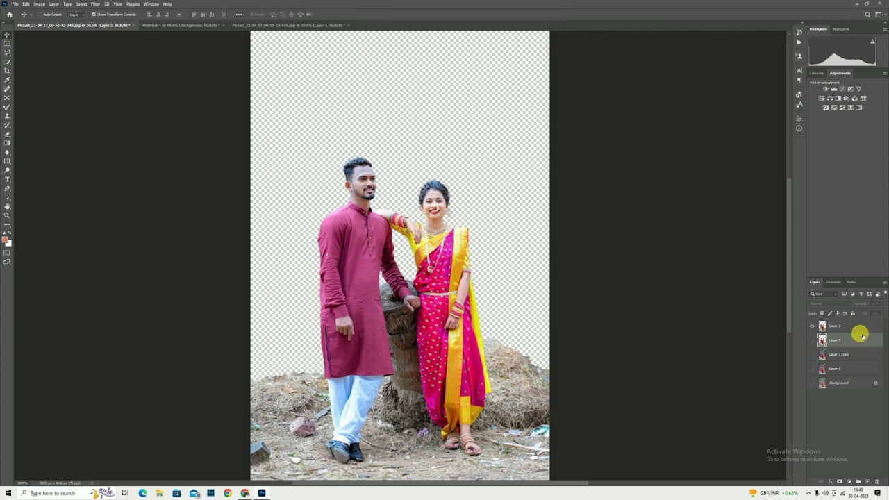
pyautogui.click(856, 327)
pyautogui.moveTo(492, 298)
pyautogui.mouseDown()
pyautogui.moveTo(243, 69)
pyautogui.moveTo(333, 245)
pyautogui.moveTo(341, 305)
pyautogui.moveTo(351, 312)
pyautogui.mouseUp()
# - Switch to the close-up portrait photo and zoom in to inspect the couple's faces
pyautogui.click(236, 25)
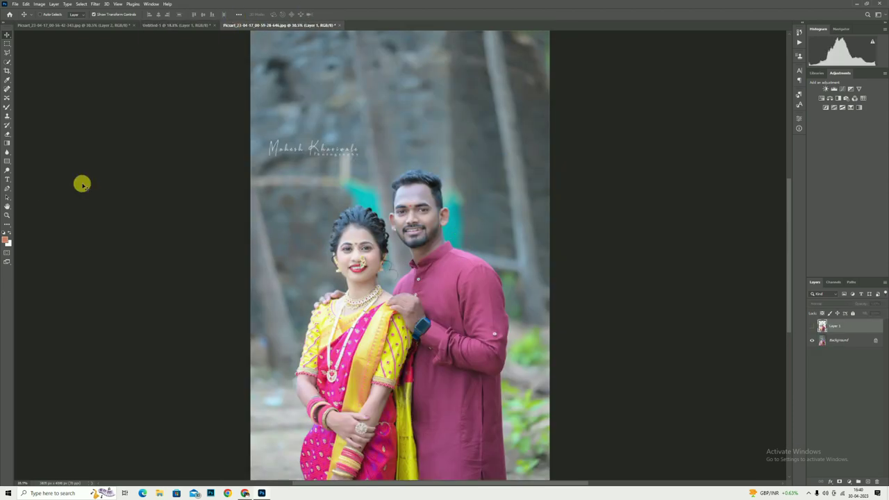
pyautogui.click(7, 215)
pyautogui.rightClick(527, 243)
pyautogui.press('Escape')
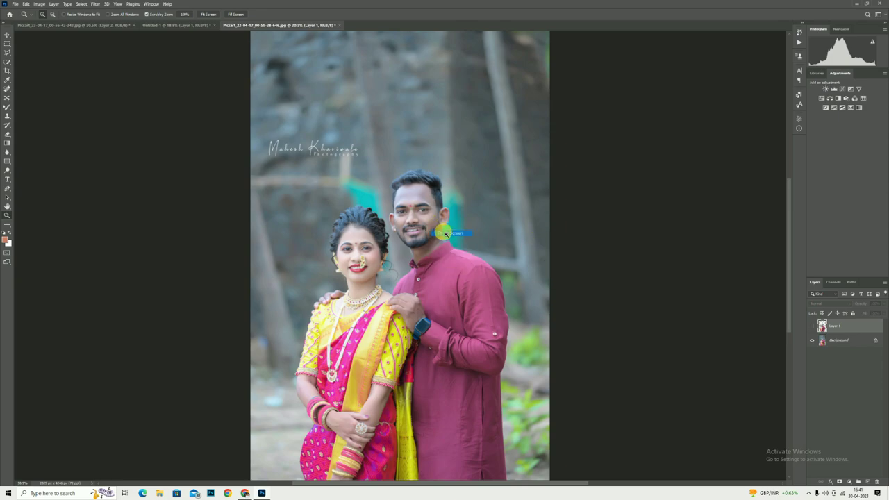
pyautogui.scroll(-1, 405, 219)
pyautogui.moveTo(404, 220); pyautogui.dragTo(433, 155)
pyautogui.hotkey('ctrl', '0')
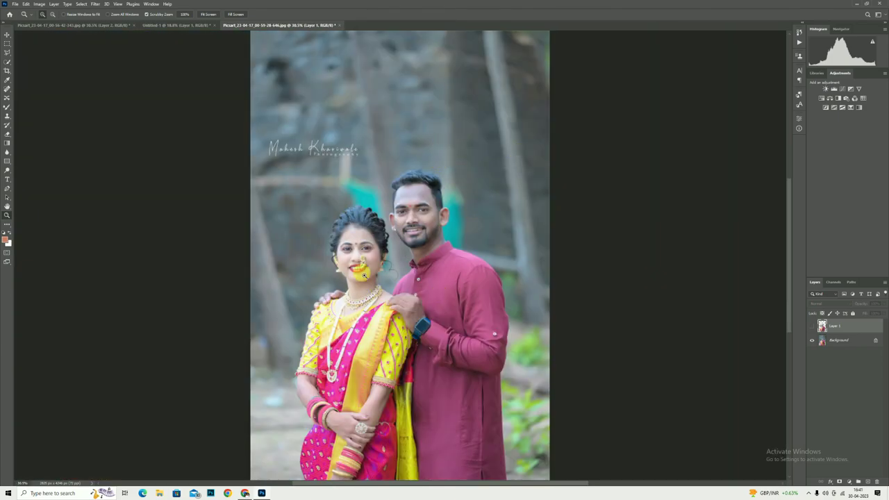
pyautogui.moveTo(379, 253); pyautogui.dragTo(411, 284)
pyautogui.hotkey('ctrl', '0')
# - Boost the Background layer's exposure, contrast, texture and clarity with Camera Raw, then compare against Layer 1
pyautogui.click(92, 4)
pyautogui.click(410, 209)
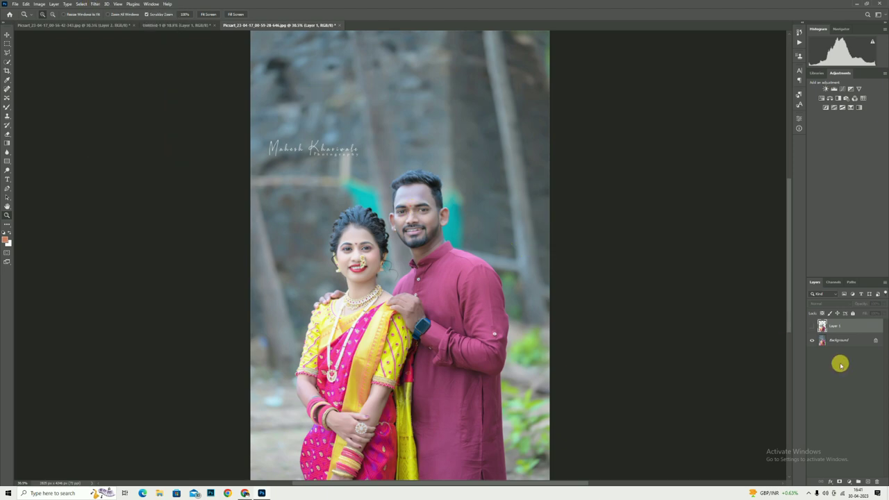
pyautogui.click(828, 340)
pyautogui.click(95, 3)
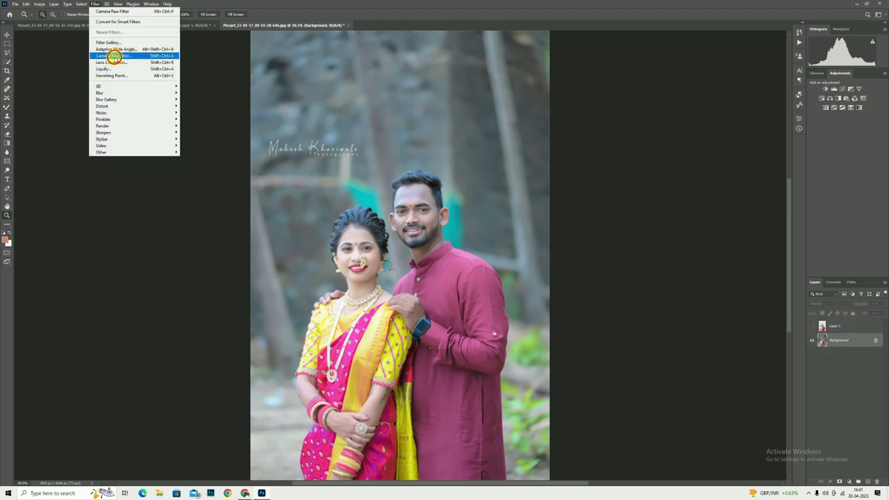
pyautogui.click(113, 56)
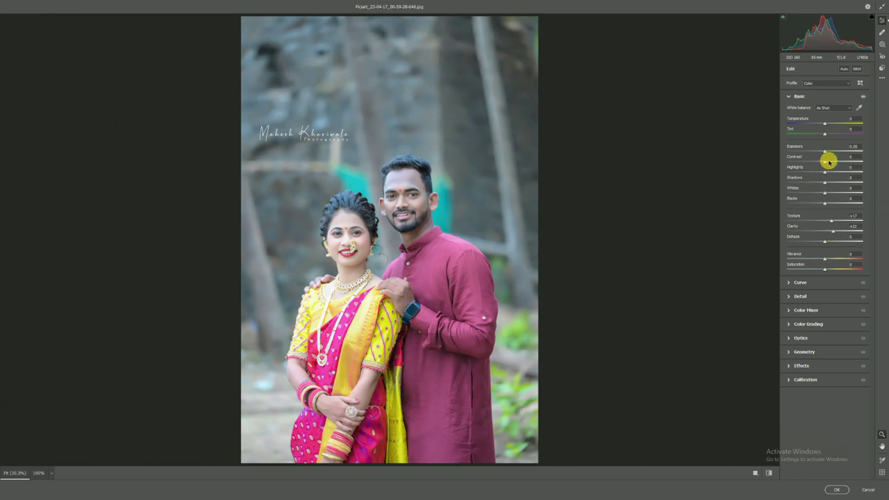
pyautogui.click(836, 489)
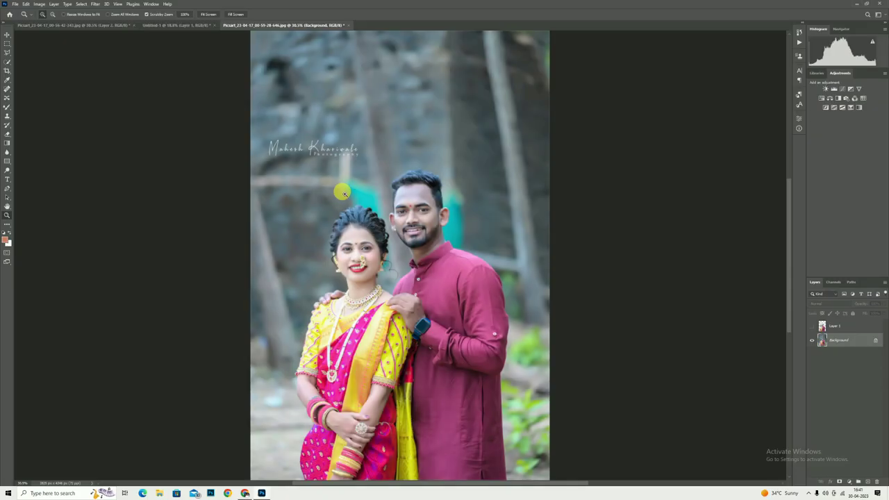
pyautogui.click(813, 326)
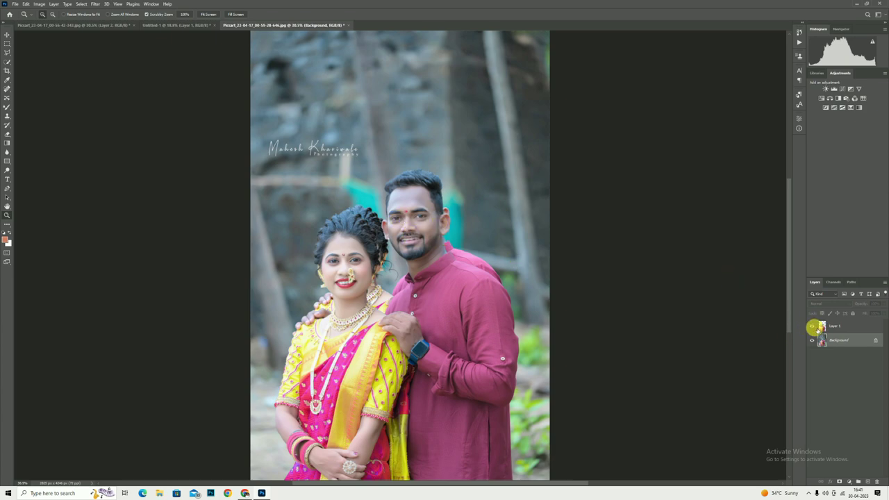
pyautogui.click(812, 326)
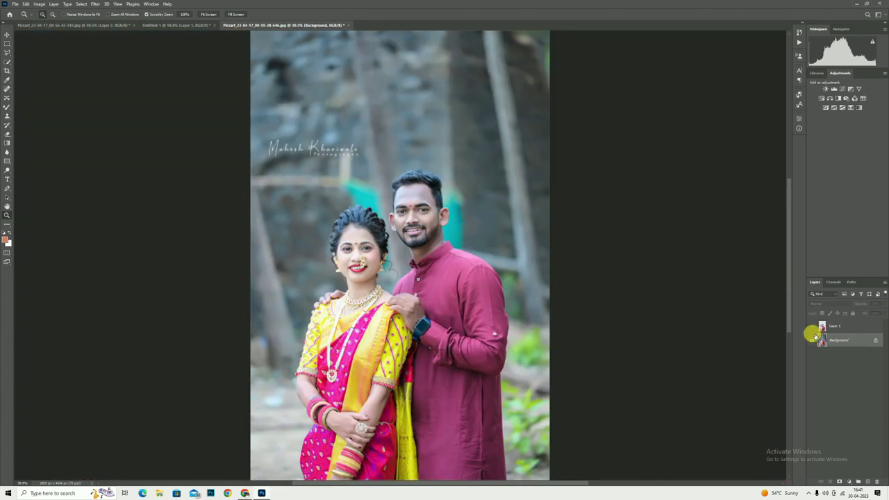
# - Quick-select the close-up couple onto their own layer and hide the original photo to check the cut-out
pyautogui.click(812, 327)
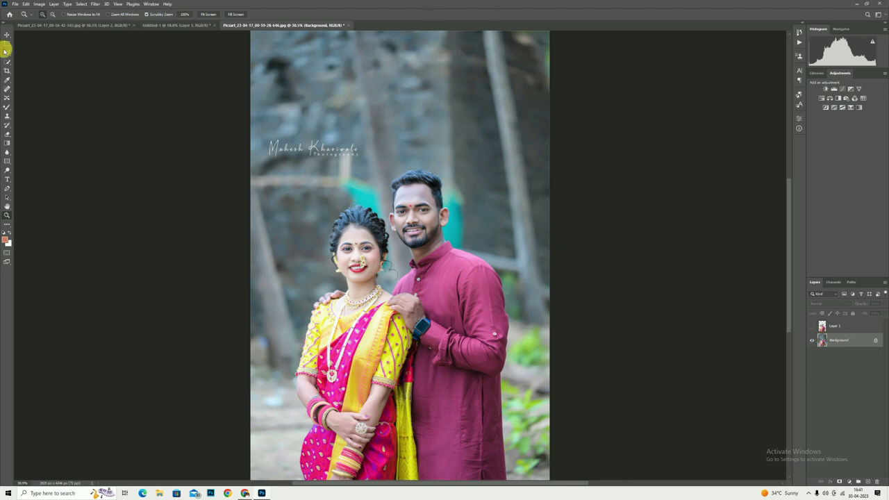
pyautogui.click(8, 61)
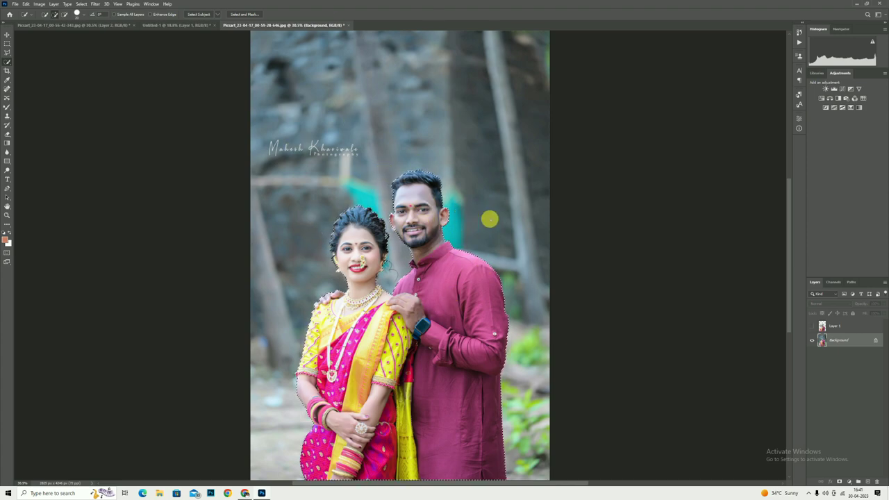
pyautogui.scroll(2, 319, 275)
pyautogui.scroll(2, 364, 258)
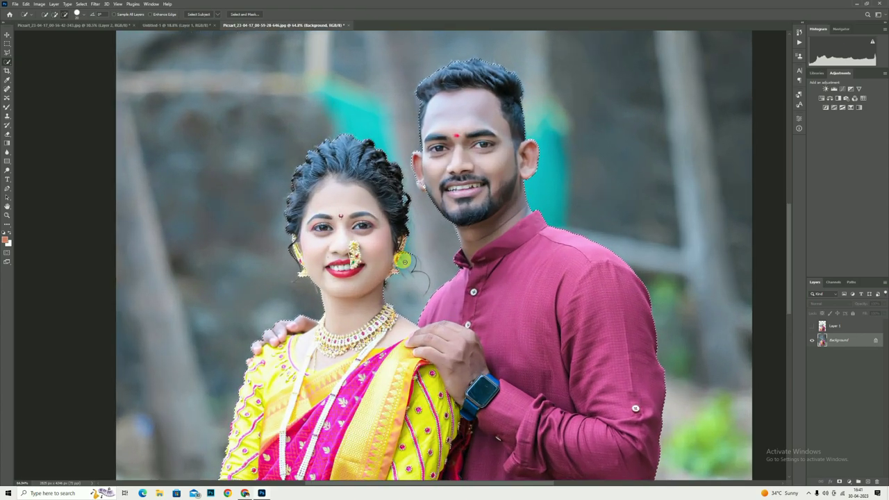
pyautogui.scroll(1, 364, 258)
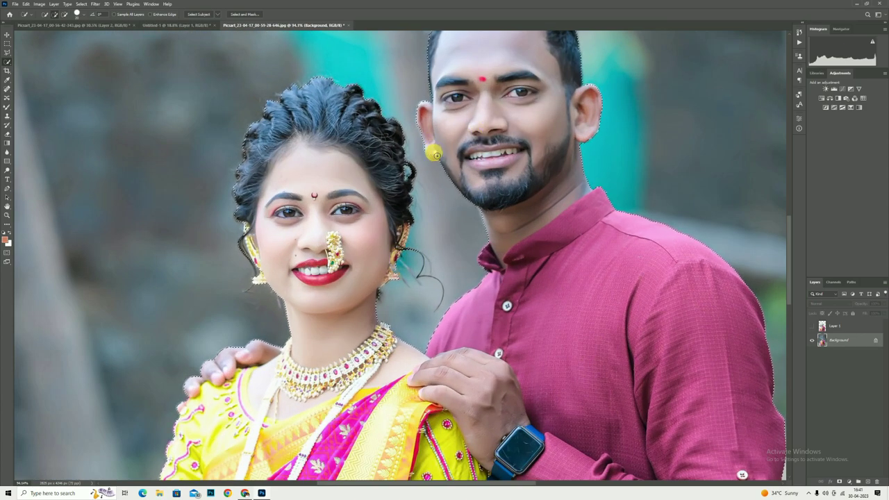
pyautogui.scroll(-1, 423, 181)
pyautogui.scroll(-1, 361, 153)
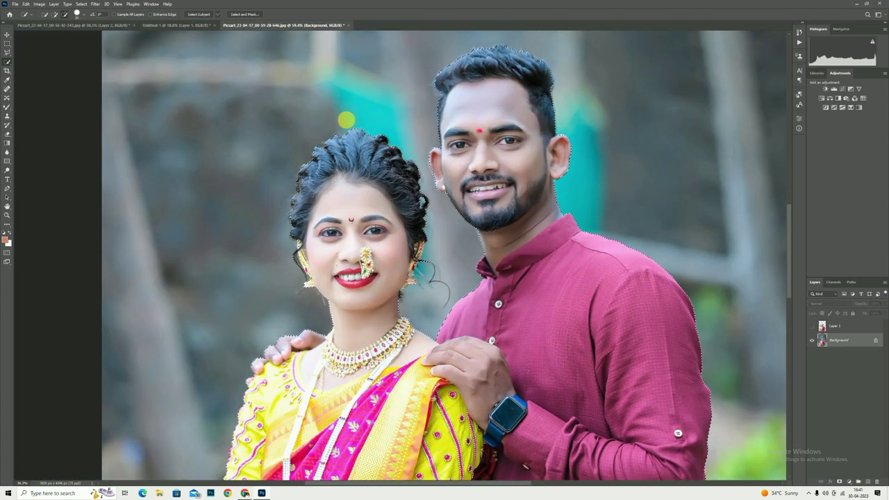
pyautogui.scroll(2, 292, 222)
pyautogui.scroll(-1, 374, 160)
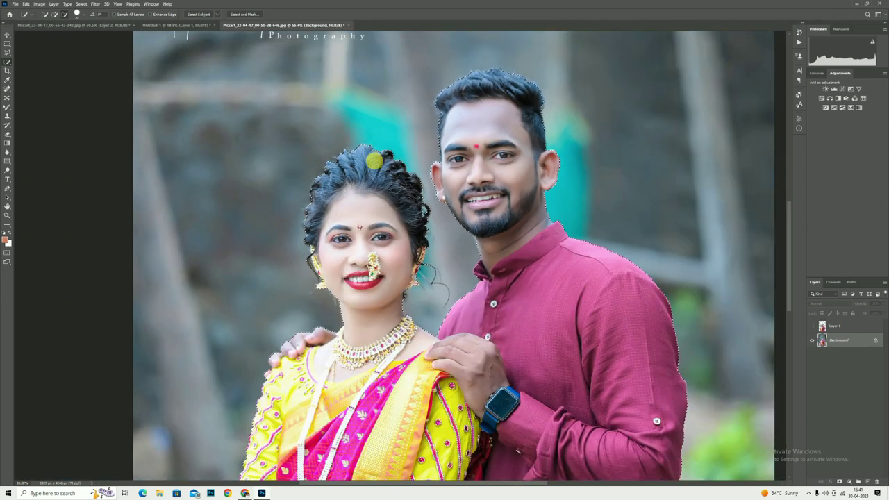
pyautogui.scroll(-1, 368, 264)
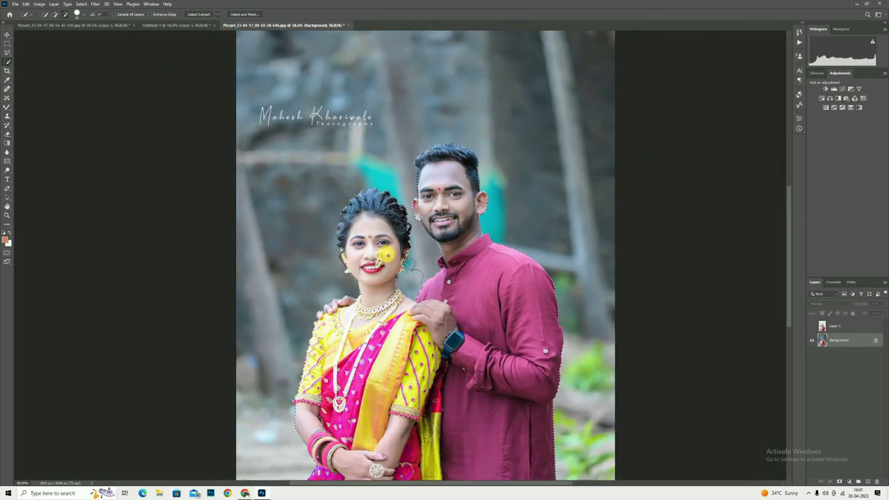
pyautogui.scroll(-1, 461, 171)
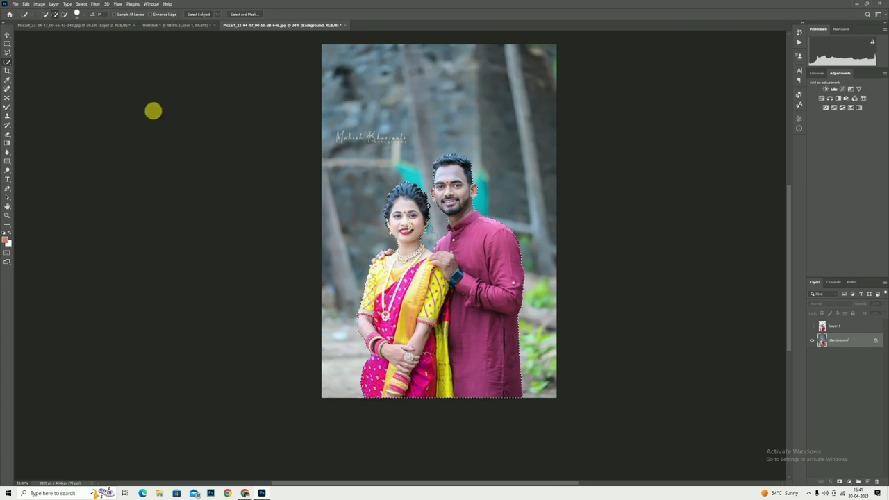
pyautogui.click(811, 354)
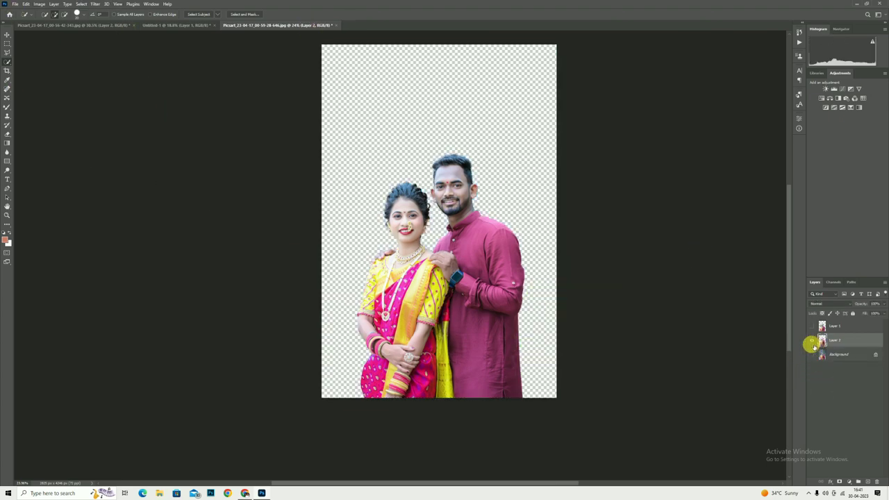
# - Drag the close-up couple cut-out into the poster, enlarge it, and hide that layer
pyautogui.click(7, 34)
pyautogui.moveTo(421, 235)
pyautogui.mouseDown()
pyautogui.moveTo(181, 25)
pyautogui.moveTo(433, 189)
pyautogui.mouseUp()
pyautogui.click(852, 368)
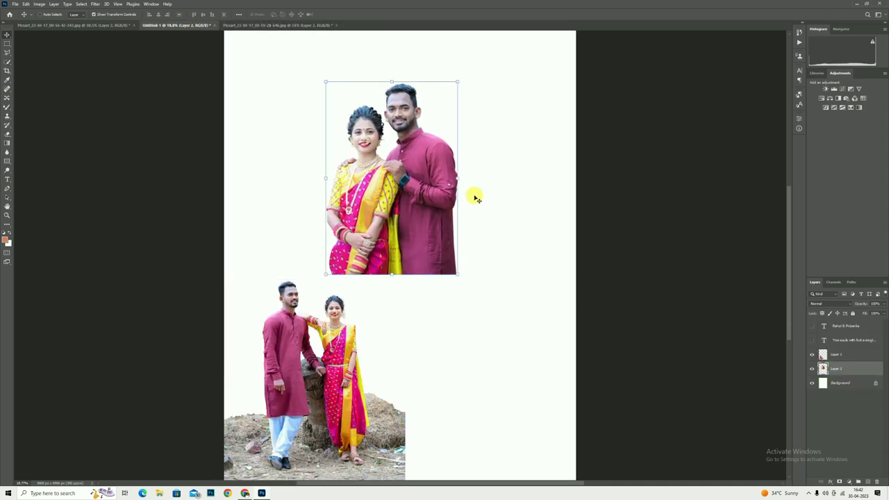
pyautogui.moveTo(460, 179)
pyautogui.mouseDown()
pyautogui.moveTo(529, 186)
pyautogui.moveTo(461, 207)
pyautogui.mouseUp()
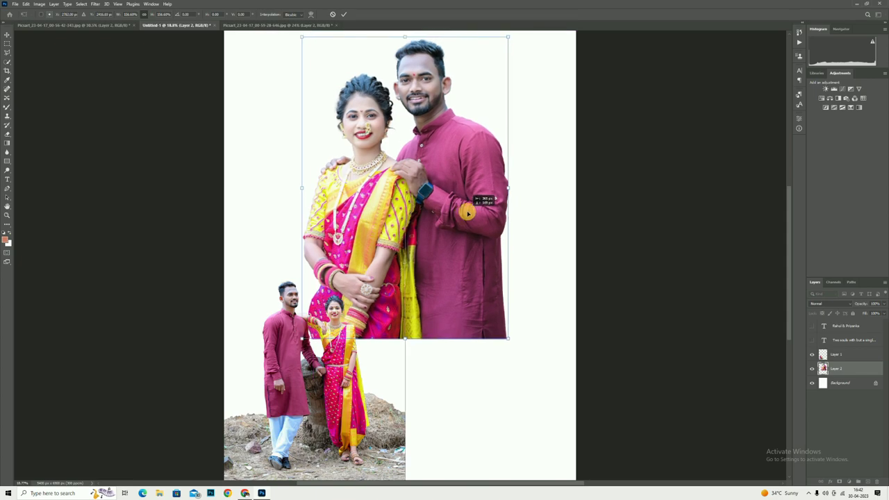
pyautogui.click(348, 16)
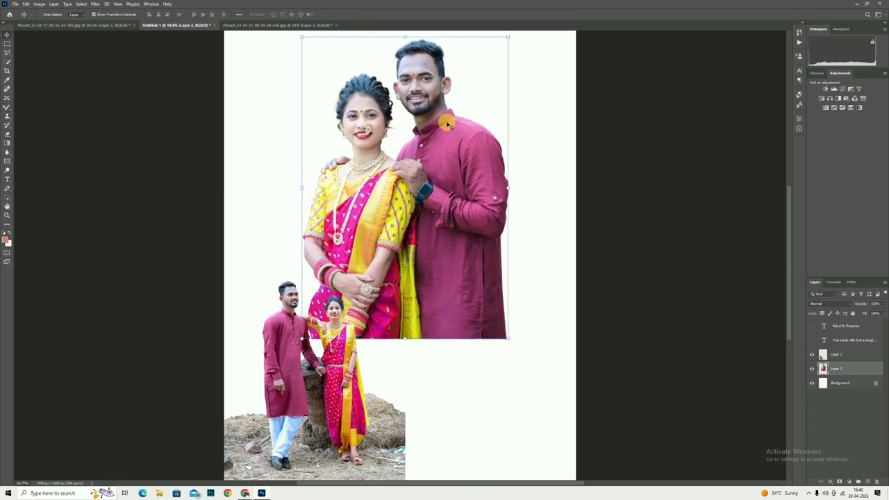
pyautogui.click(812, 370)
# - Place the mountain and yellow flowers photo from Downloads above the white background layer
pyautogui.click(840, 382)
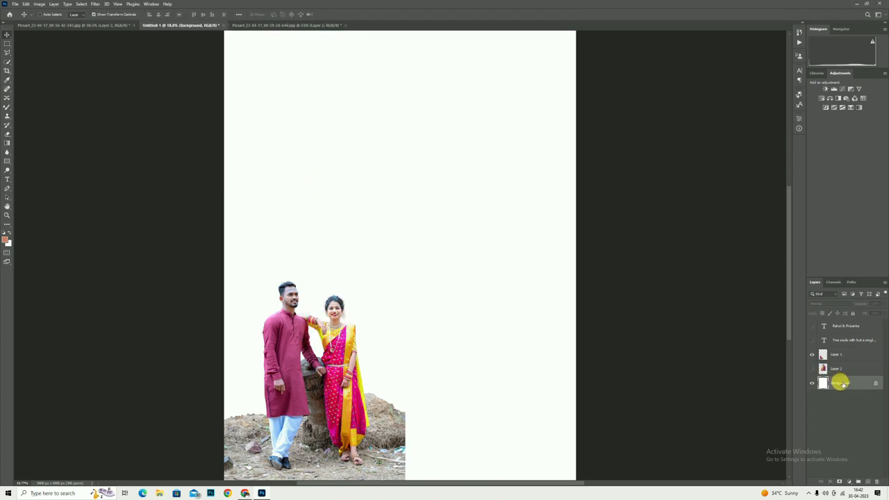
pyautogui.click(15, 3)
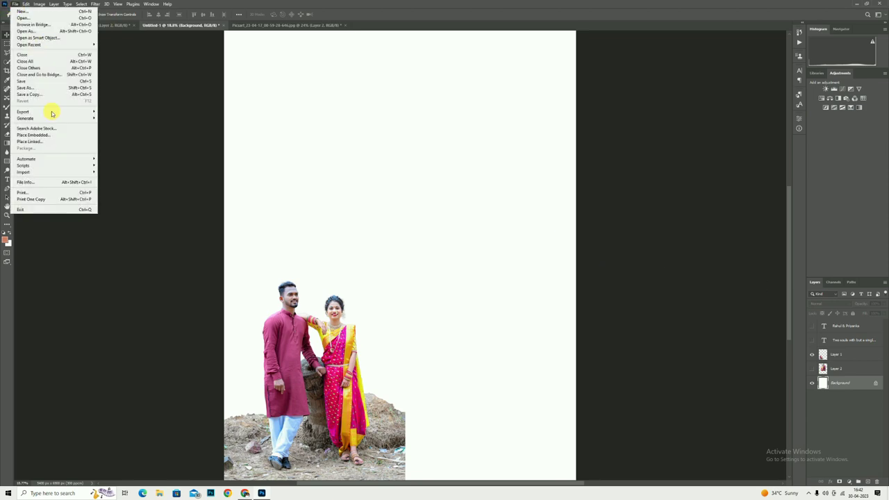
pyautogui.click(47, 134)
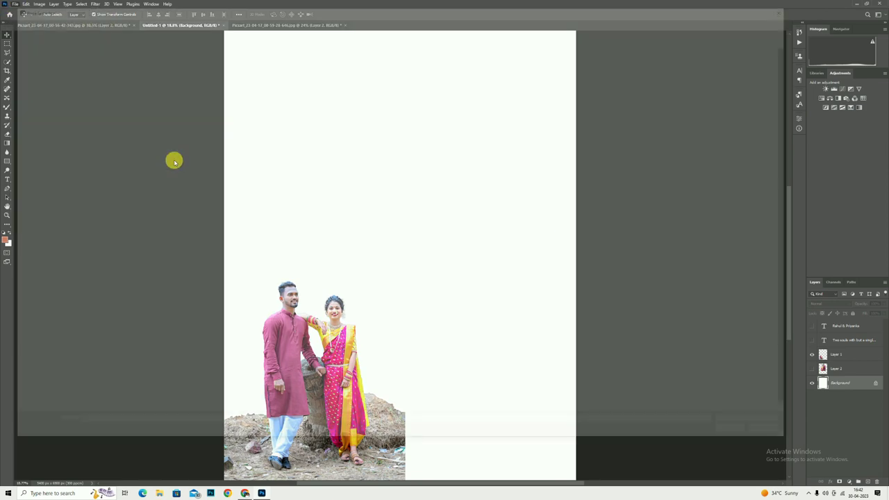
pyautogui.click(46, 101)
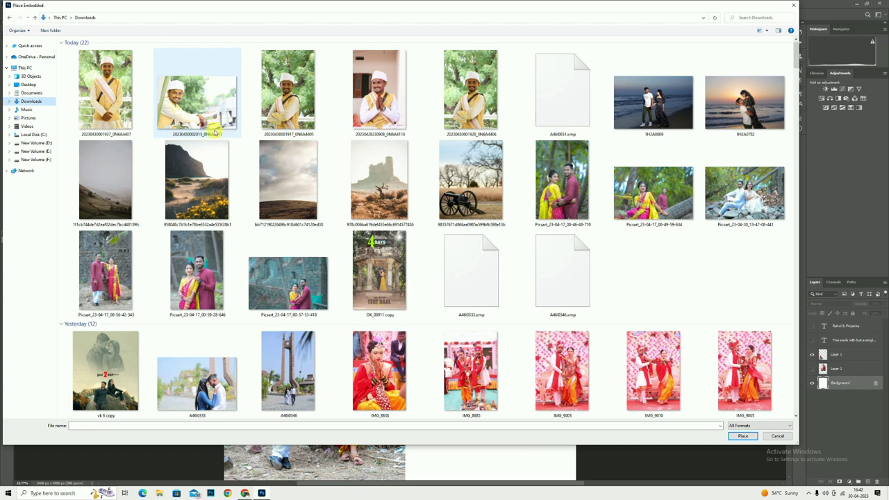
pyautogui.doubleClick(201, 187)
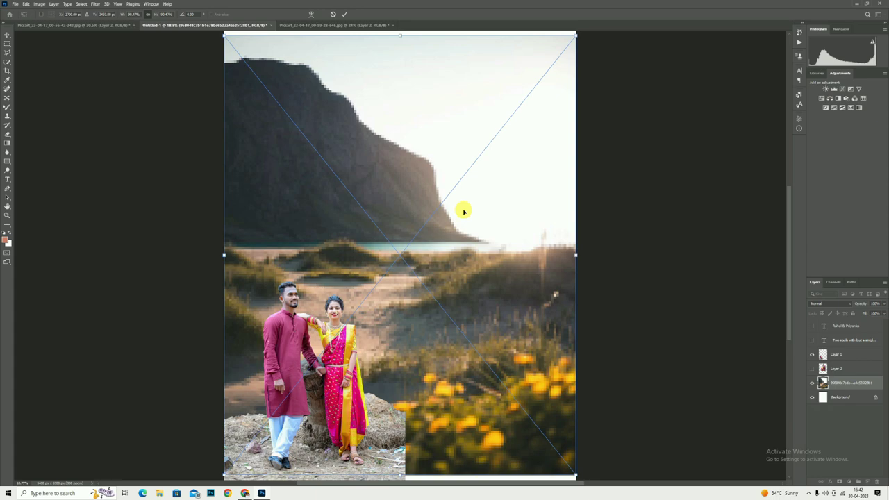
# - Stretch the placed landscape to cover the whole poster and apply a Box Blur to it
pyautogui.click(347, 14)
pyautogui.moveTo(402, 35); pyautogui.dragTo(398, 94)
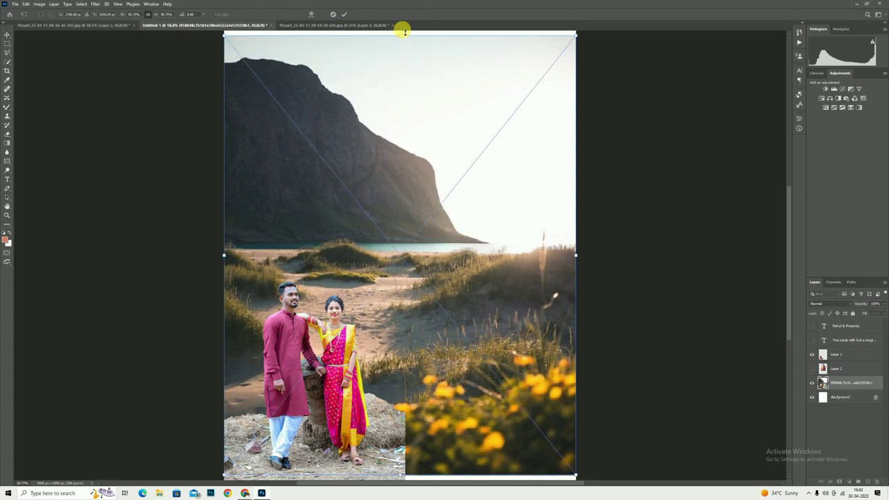
pyautogui.click(344, 14)
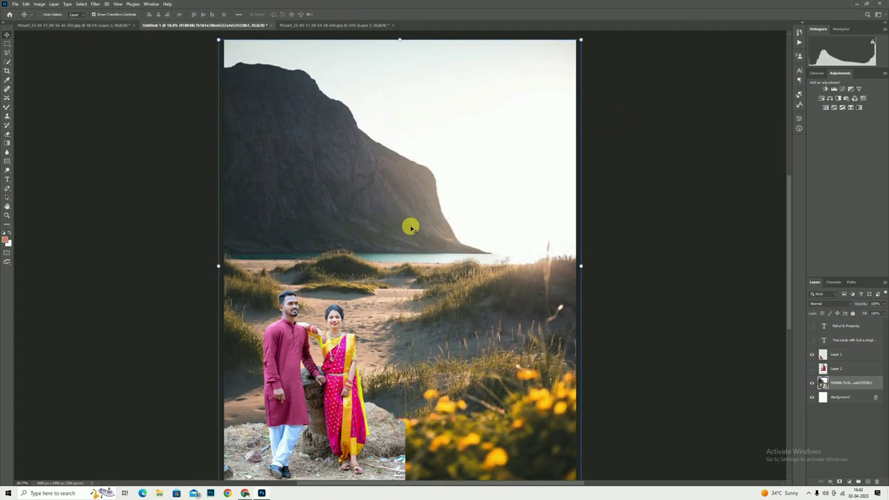
pyautogui.scroll(-2, 453, 261)
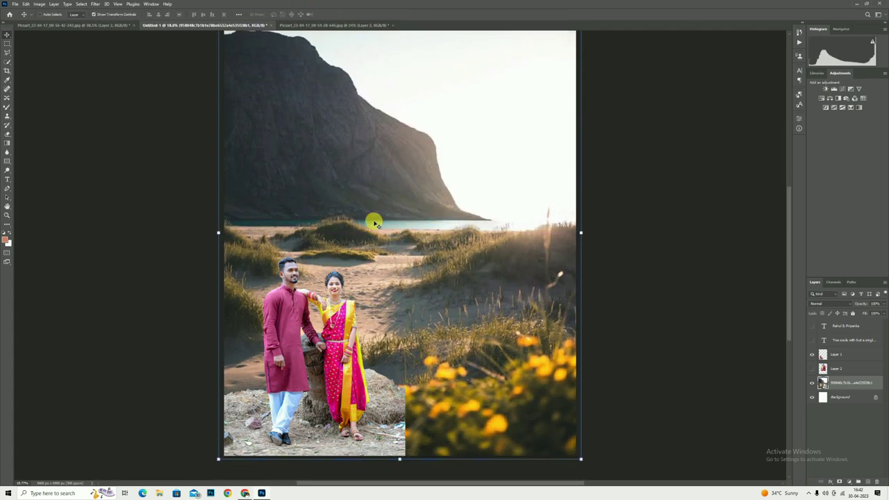
pyautogui.click(101, 4)
pyautogui.moveTo(111, 93)
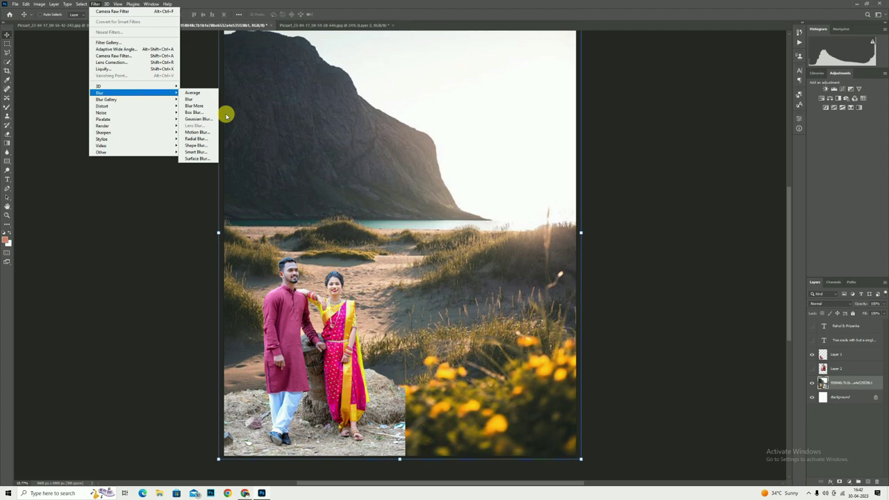
pyautogui.click(207, 113)
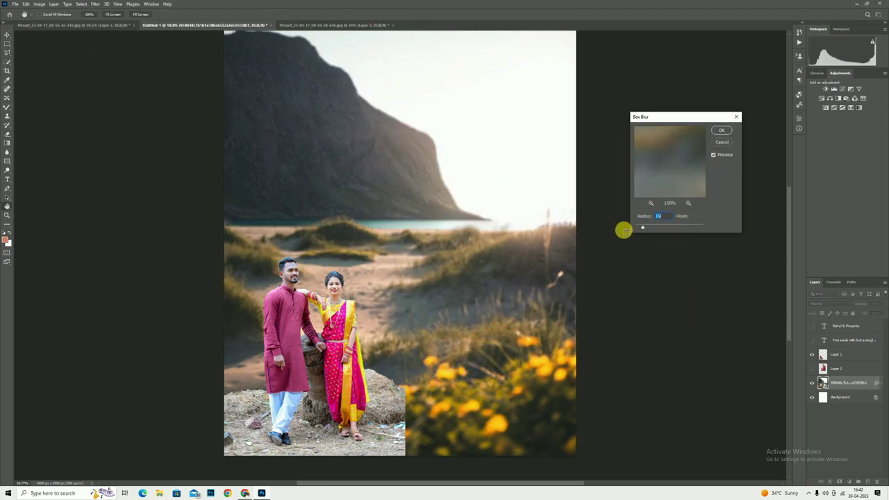
pyautogui.click(721, 131)
pyautogui.press('v')
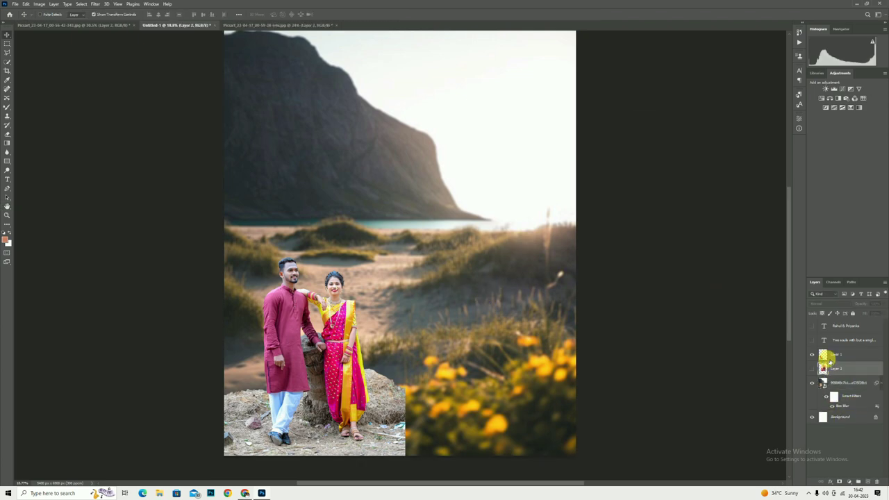
# - Duplicate the couple-on-rock layer, nudge and slightly enlarge the copy, and add a layer mask
pyautogui.click(828, 356)
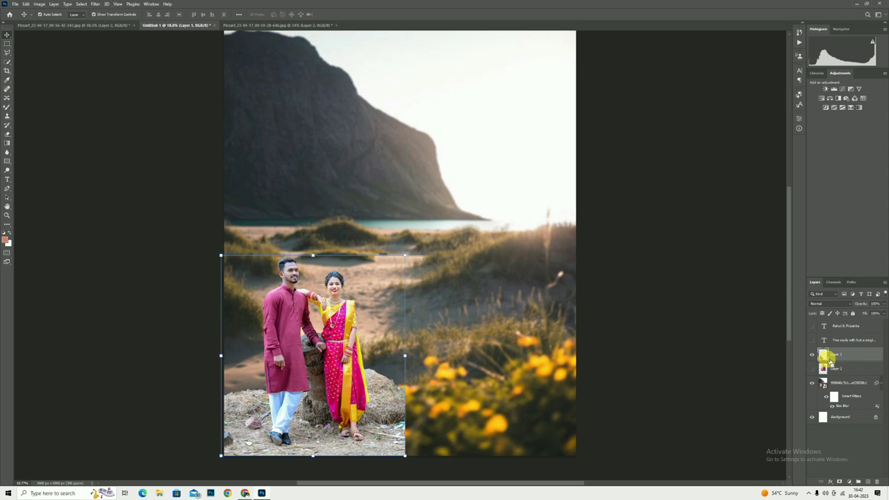
pyautogui.hotkey('ctrl', 'j')
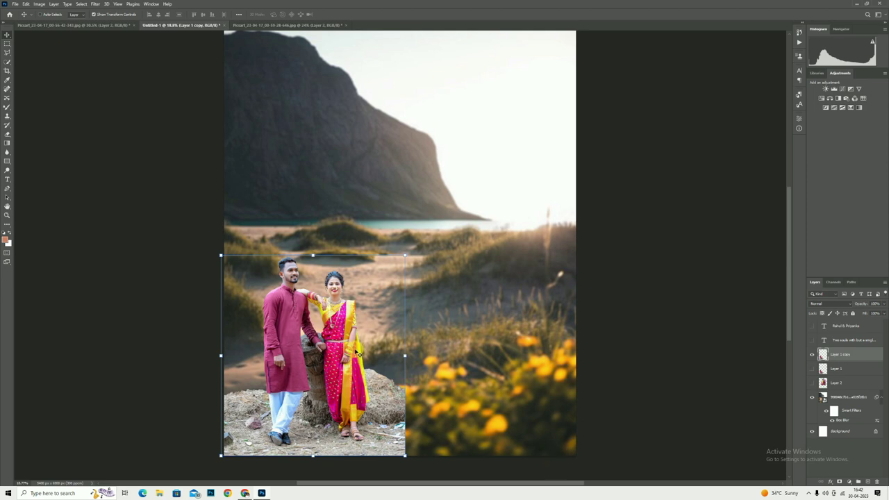
pyautogui.moveTo(357, 352); pyautogui.dragTo(357, 333)
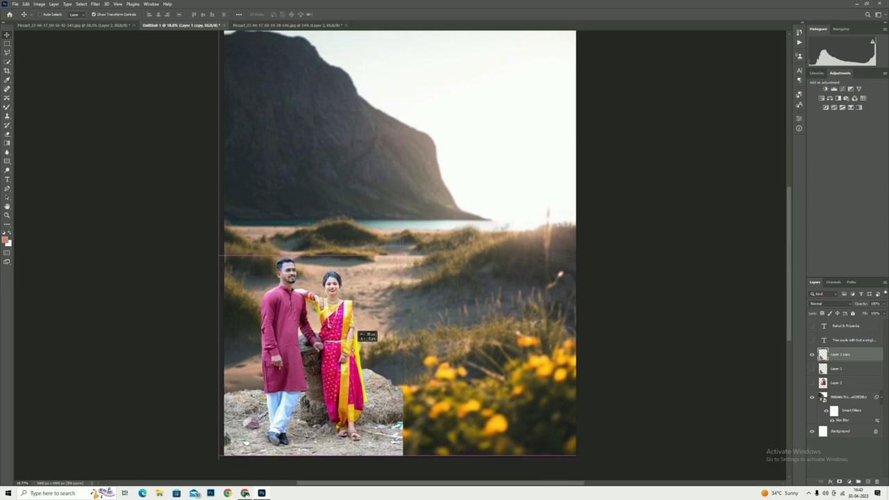
pyautogui.click(332, 283)
pyautogui.hotkey('ctrl', 't')
pyautogui.moveTo(313, 257); pyautogui.dragTo(314, 242)
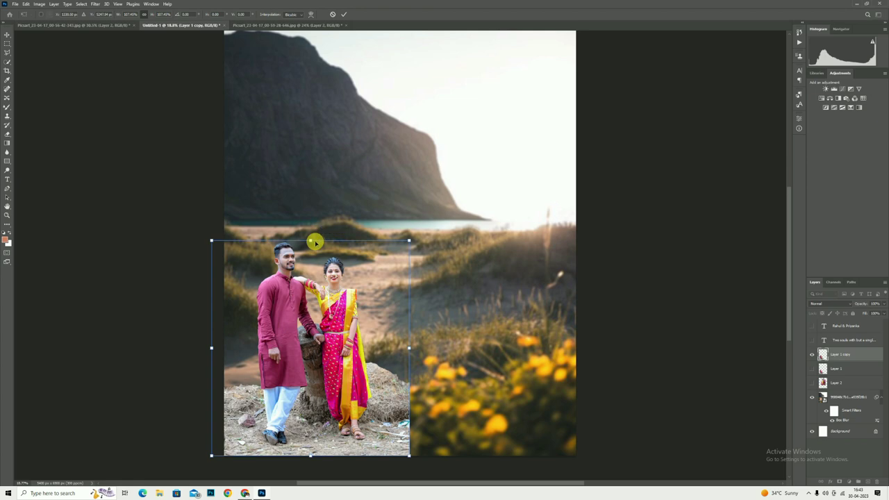
pyautogui.click(345, 15)
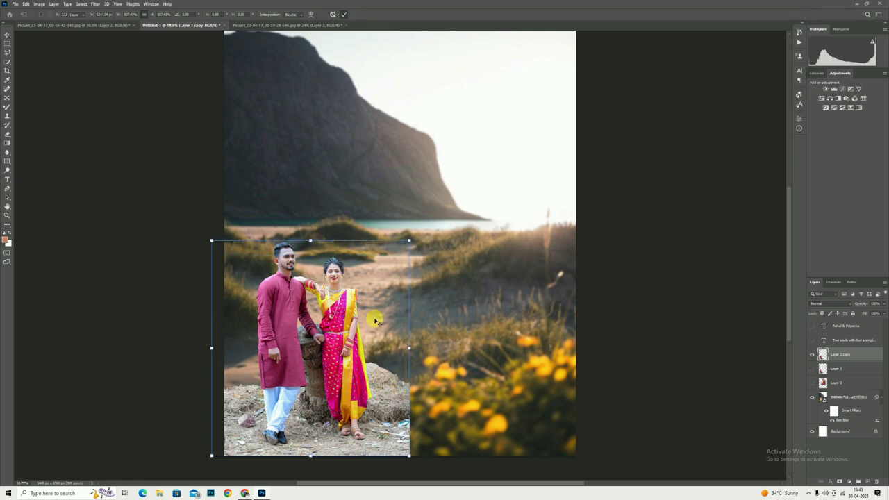
pyautogui.click(840, 481)
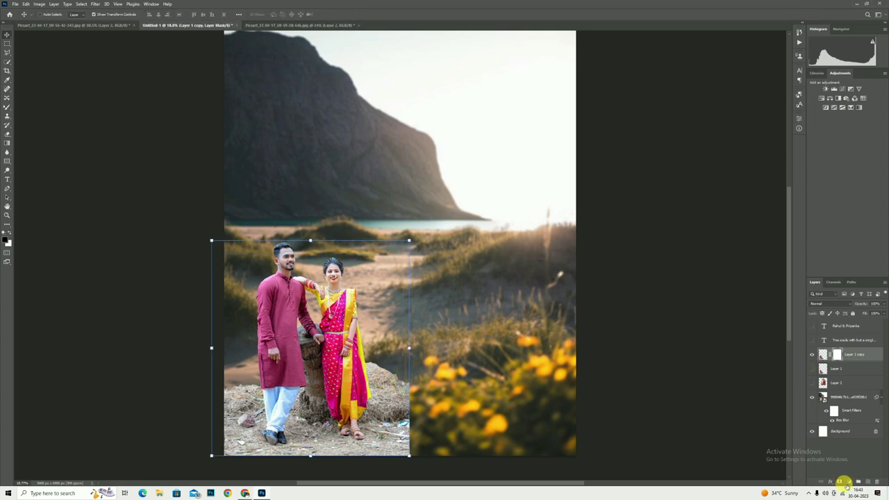
# - Paint the mask to fade the copy's right, bottom and left edges into the blurred flowers
pyautogui.click(8, 106)
pyautogui.scroll(-1, 443, 208)
pyautogui.scroll(1, 351, 389)
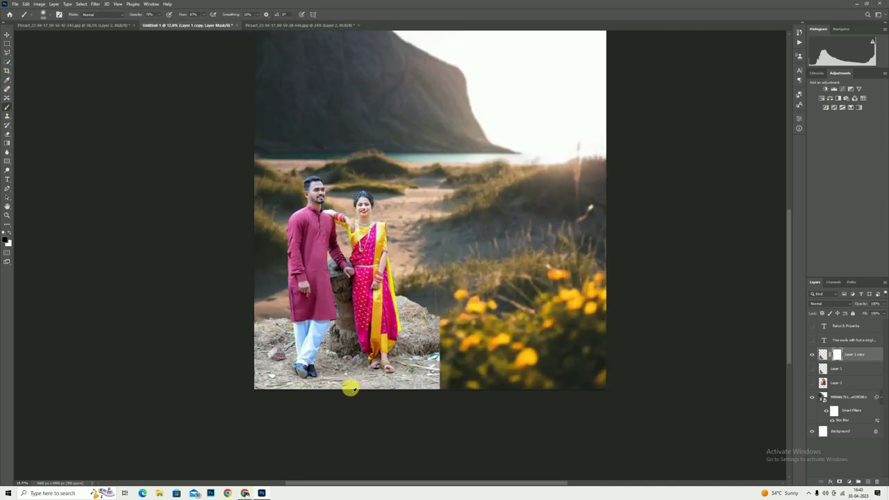
pyautogui.scroll(2, 351, 389)
pyautogui.scroll(2, 351, 389)
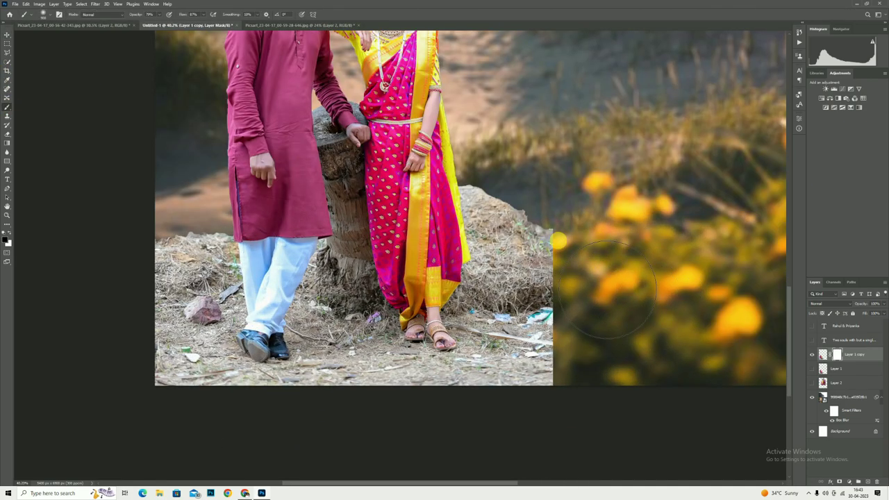
pyautogui.moveTo(557, 241)
pyautogui.mouseDown()
pyautogui.moveTo(569, 324)
pyautogui.moveTo(555, 397)
pyautogui.moveTo(589, 301)
pyautogui.mouseUp()
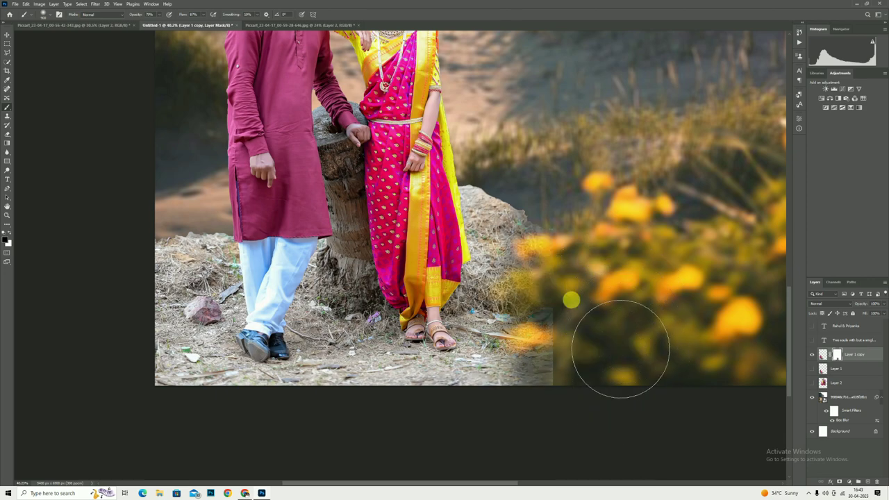
pyautogui.moveTo(620, 348)
pyautogui.mouseDown()
pyautogui.moveTo(621, 426)
pyautogui.moveTo(627, 387)
pyautogui.moveTo(477, 456)
pyautogui.moveTo(623, 436)
pyautogui.mouseUp()
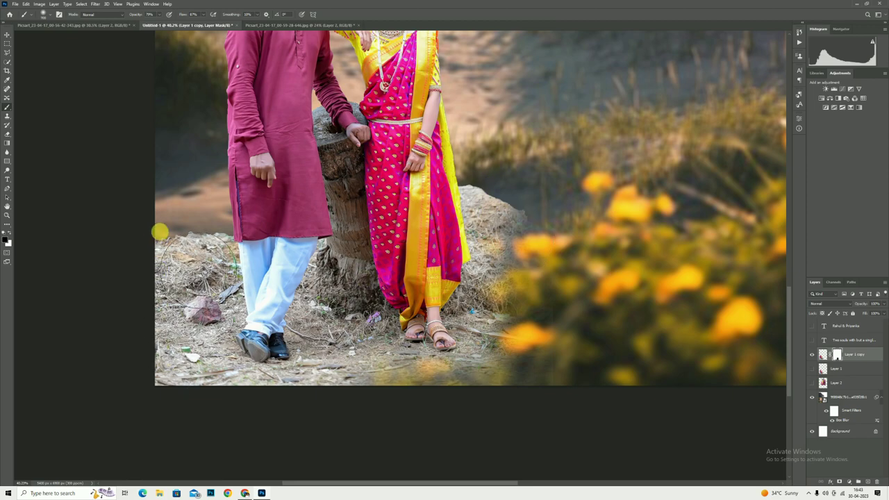
pyautogui.moveTo(160, 232)
pyautogui.mouseDown()
pyautogui.moveTo(123, 359)
pyautogui.moveTo(347, 422)
pyautogui.moveTo(358, 411)
pyautogui.mouseUp()
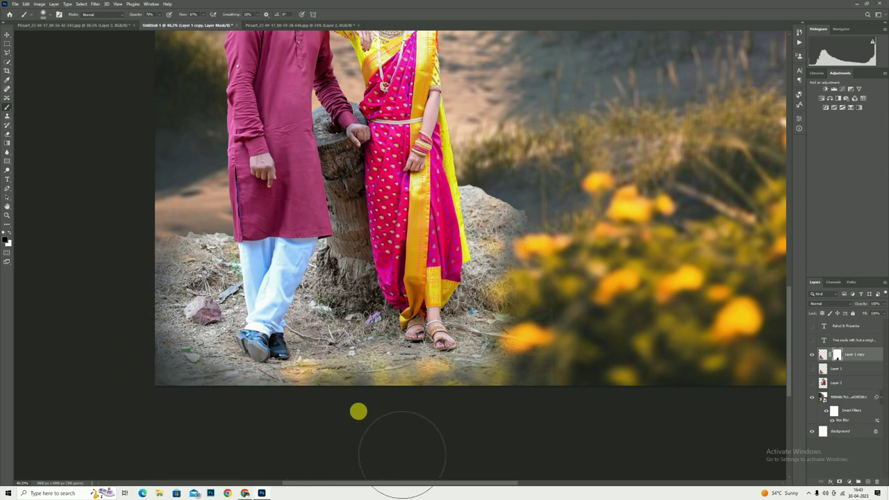
# - With a smaller brush, mask the ground and sharp dry grass around the man's legs and the woman
pyautogui.press('[')
pyautogui.press('[')
pyautogui.press('[')
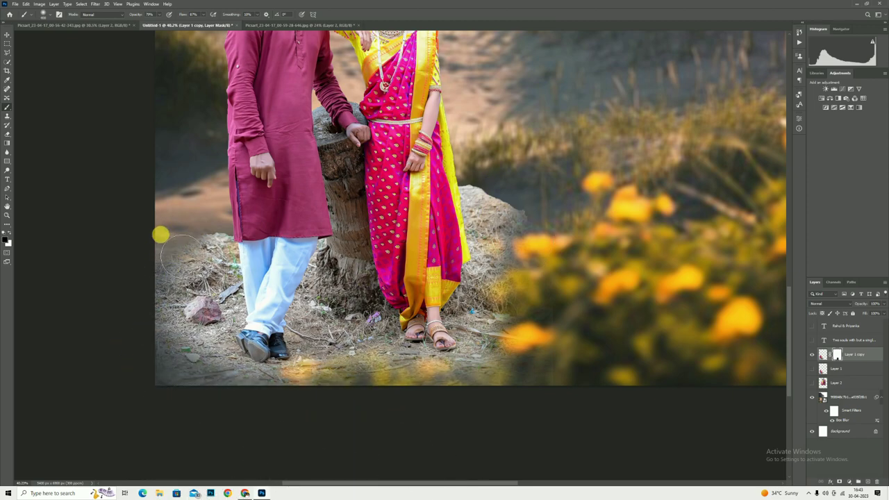
pyautogui.moveTo(161, 235)
pyautogui.mouseDown()
pyautogui.moveTo(204, 232)
pyautogui.moveTo(222, 255)
pyautogui.mouseUp()
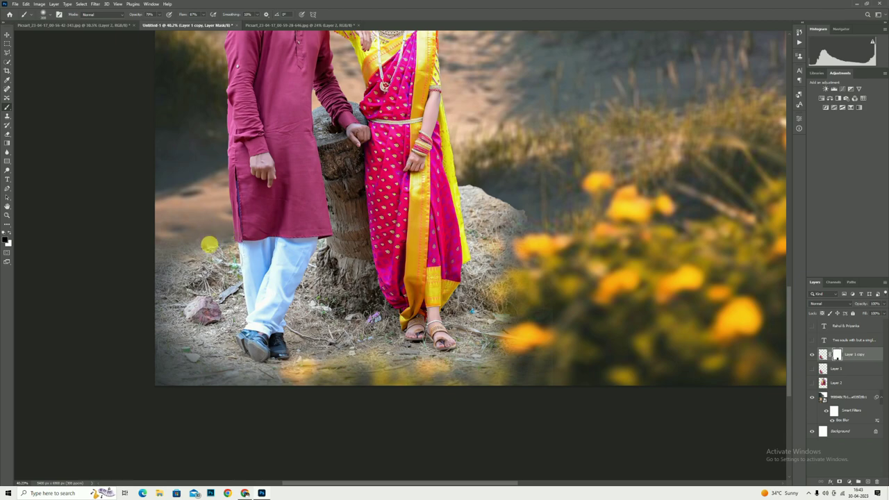
pyautogui.moveTo(486, 191); pyautogui.dragTo(489, 191)
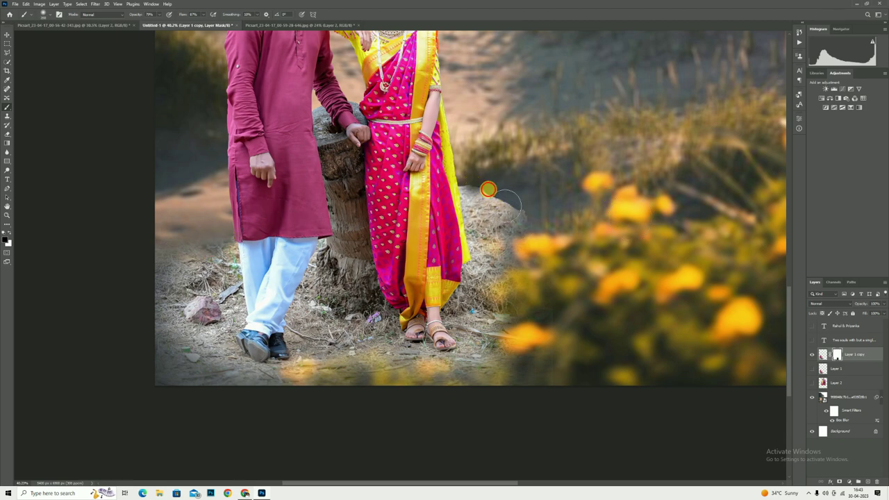
pyautogui.moveTo(487, 189); pyautogui.dragTo(479, 198)
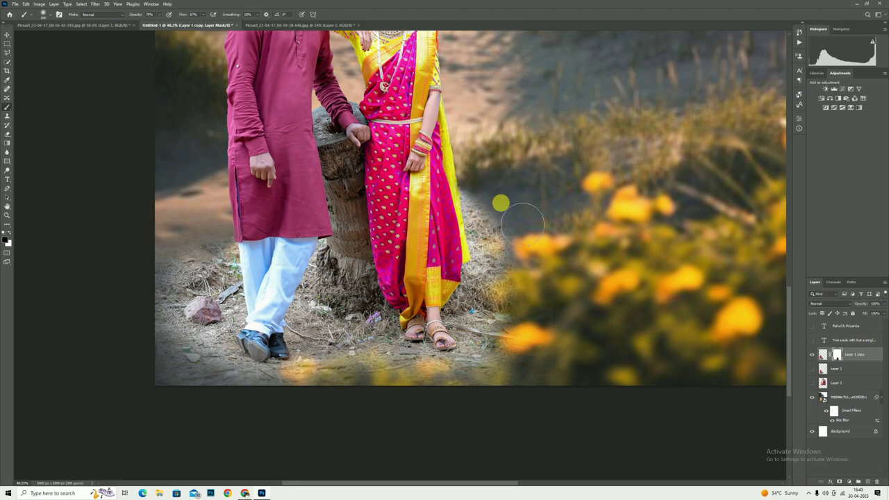
pyautogui.moveTo(489, 203); pyautogui.dragTo(626, 374)
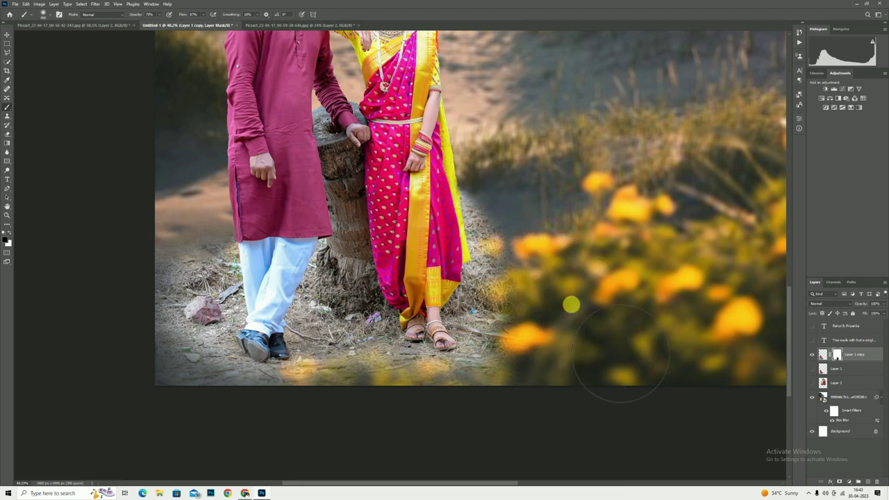
pyautogui.moveTo(581, 377)
pyautogui.mouseDown()
pyautogui.moveTo(541, 246)
pyautogui.moveTo(194, 393)
pyautogui.moveTo(167, 313)
pyautogui.mouseUp()
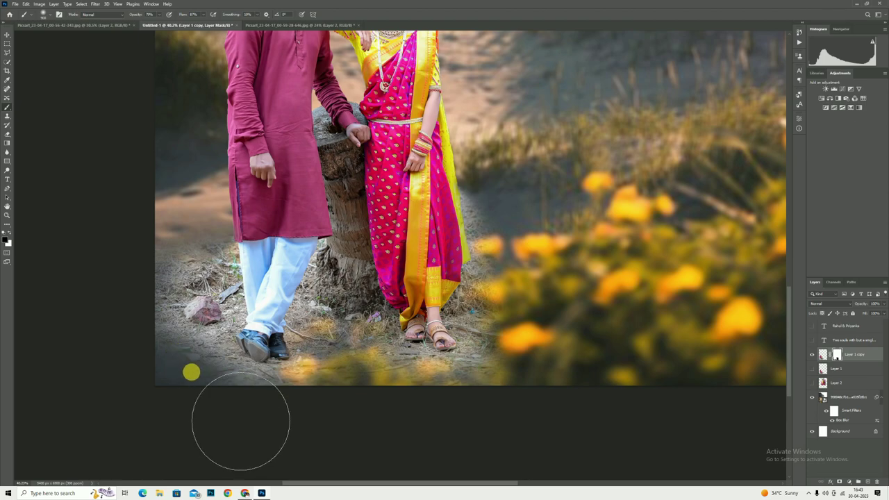
# - Enlarge the couple layer slightly with Free Transform and shift it a little left
pyautogui.press('z')
pyautogui.rightClick(303, 202)
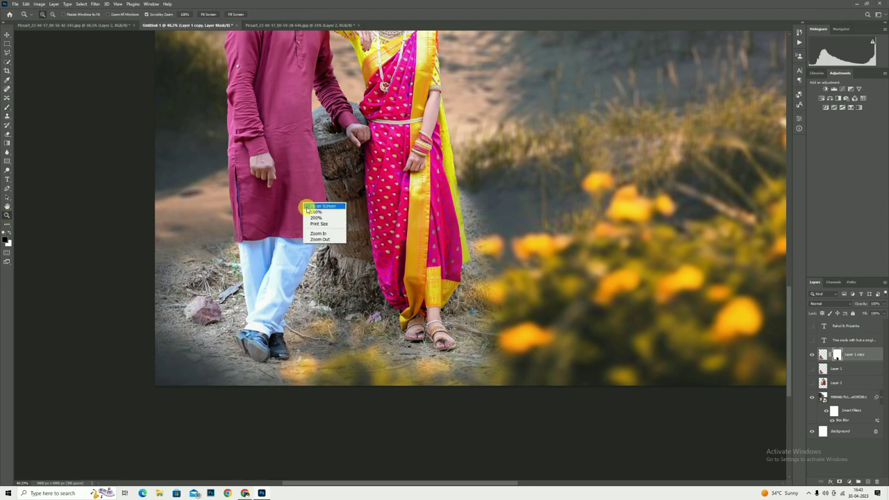
pyautogui.click(325, 205)
pyautogui.scroll(-2, 422, 356)
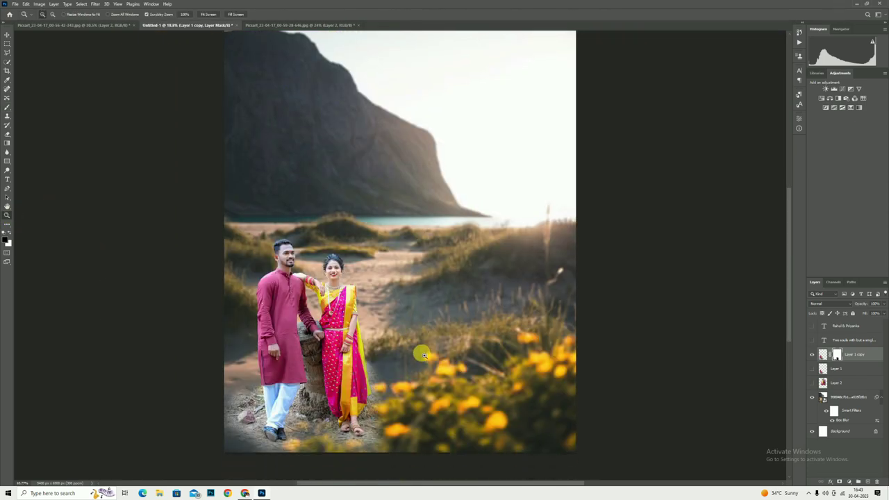
pyautogui.click(6, 35)
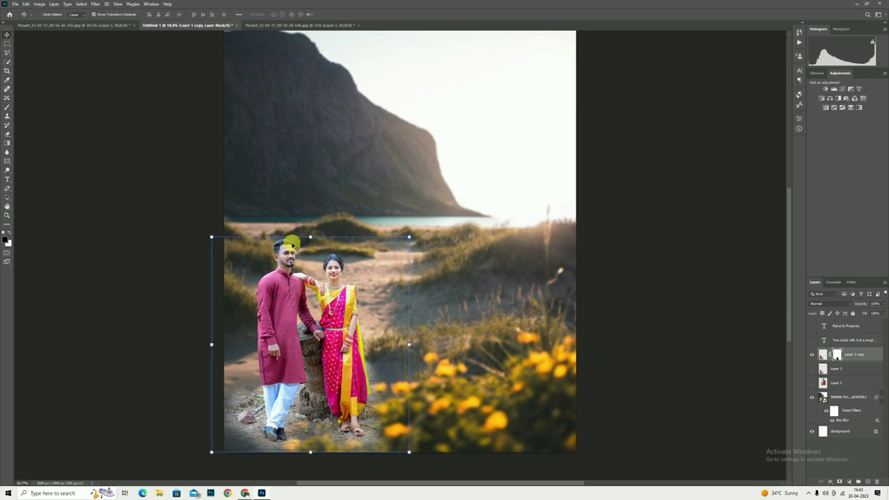
pyautogui.hotkey('ctrl', 't')
pyautogui.moveTo(383, 298); pyautogui.dragTo(401, 319)
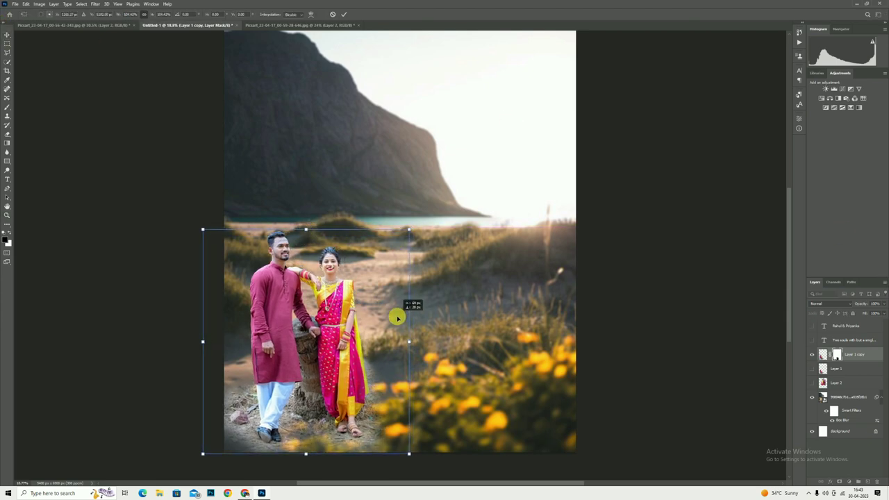
pyautogui.click(7, 214)
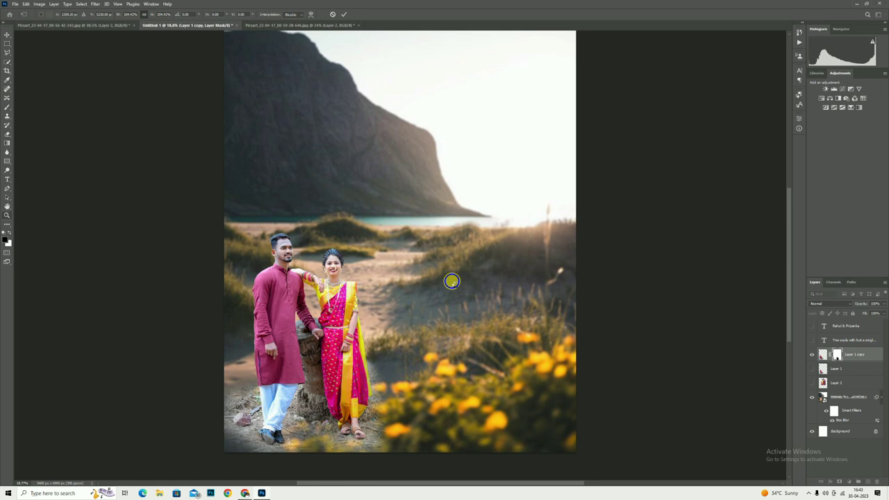
# - Fit the poster on screen and zoom in to inspect the couple's new placement
pyautogui.rightClick(452, 282)
pyautogui.click(466, 286)
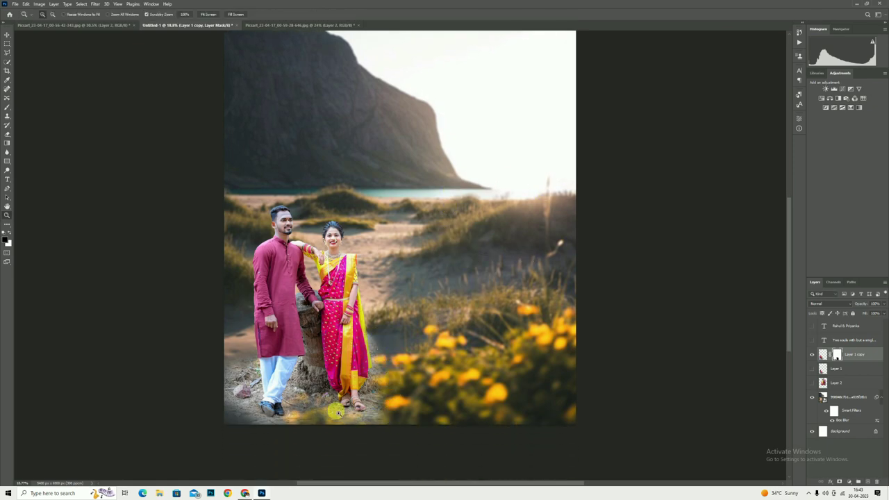
pyautogui.moveTo(452, 247); pyautogui.dragTo(463, 327)
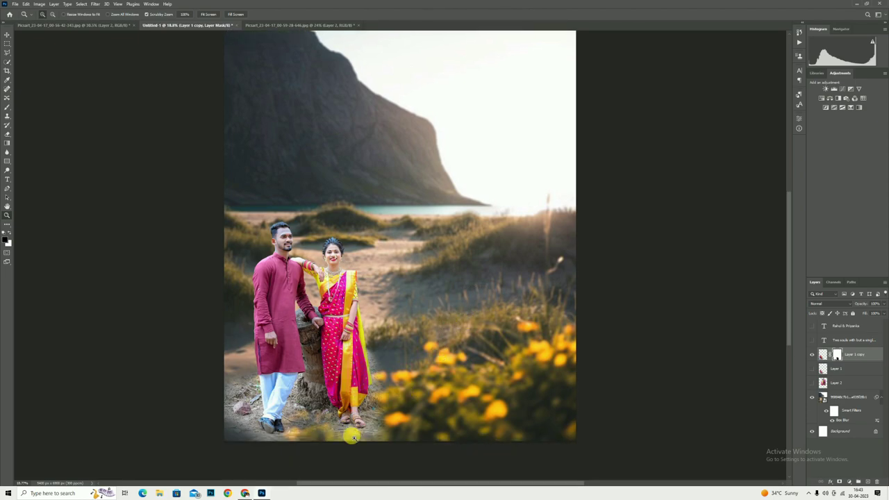
pyautogui.click(347, 431)
pyautogui.rightClick(404, 361)
pyautogui.click(413, 365)
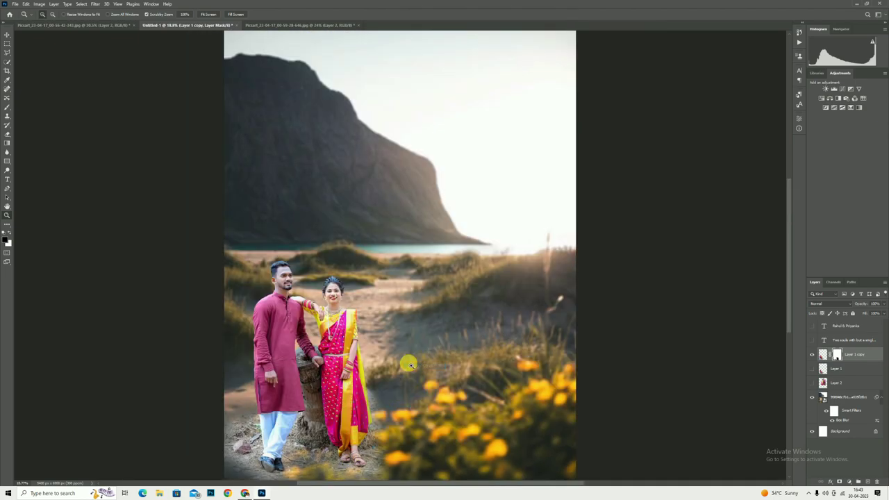
pyautogui.moveTo(357, 298); pyautogui.dragTo(369, 302)
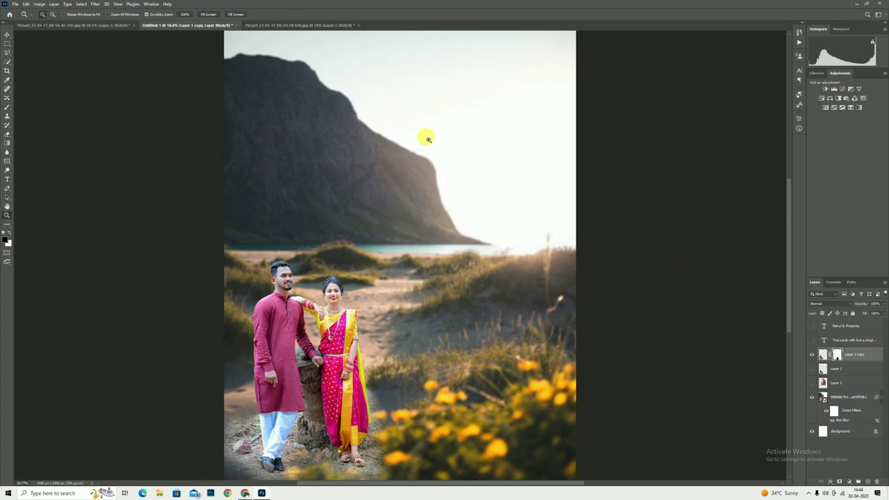
# - Rasterize the blurred landscape smart-object layer and duplicate it with Ctrl+J
pyautogui.click(841, 400)
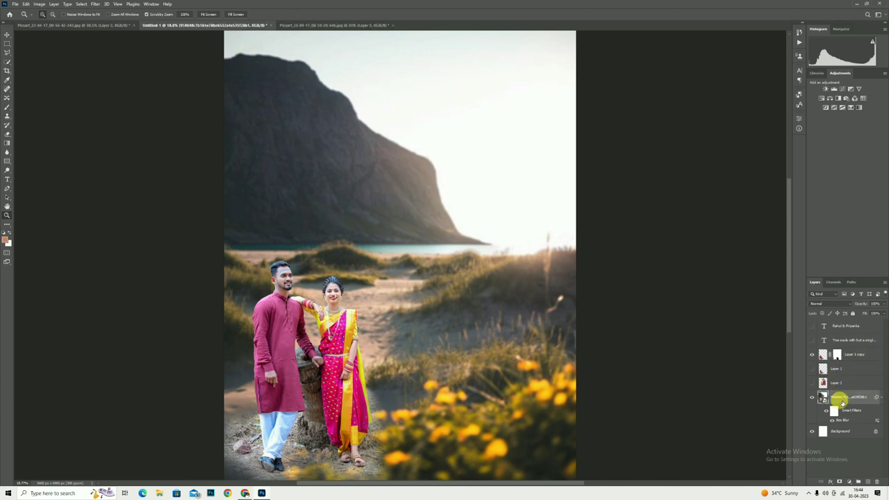
pyautogui.rightClick(841, 398)
pyautogui.click(803, 226)
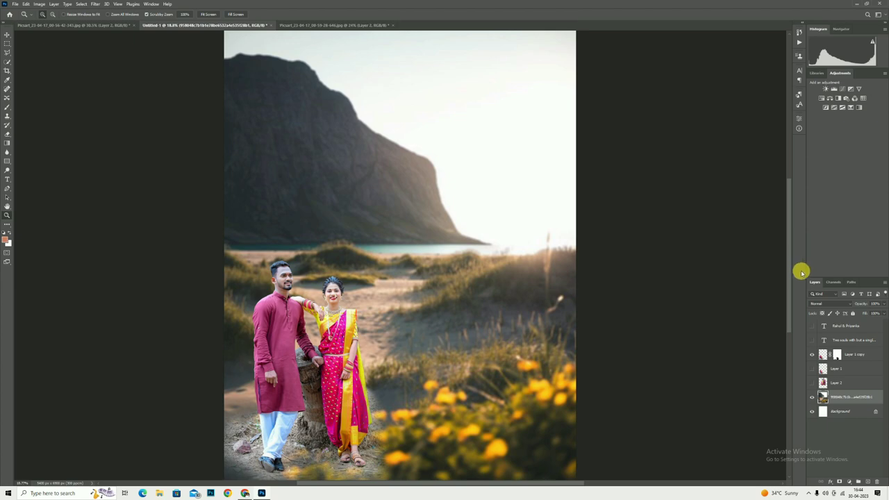
pyautogui.hotkey('ctrl', 'j')
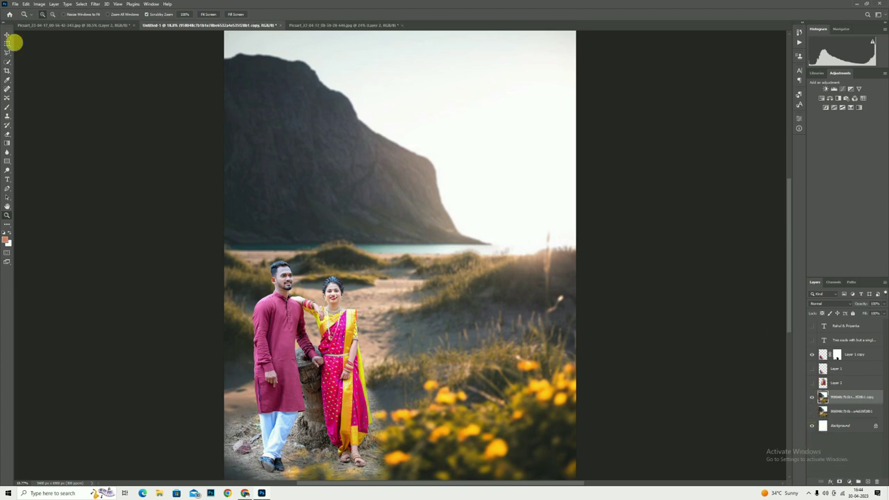
pyautogui.click(7, 134)
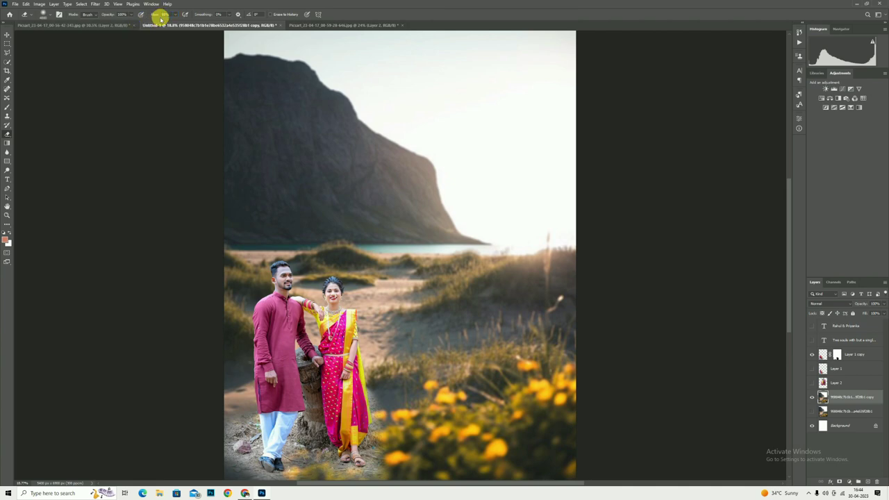
# - Erase the dark mountain on the landscape copy in three soft sweeps, fading it to white
pyautogui.moveTo(299, 104); pyautogui.dragTo(502, 119)
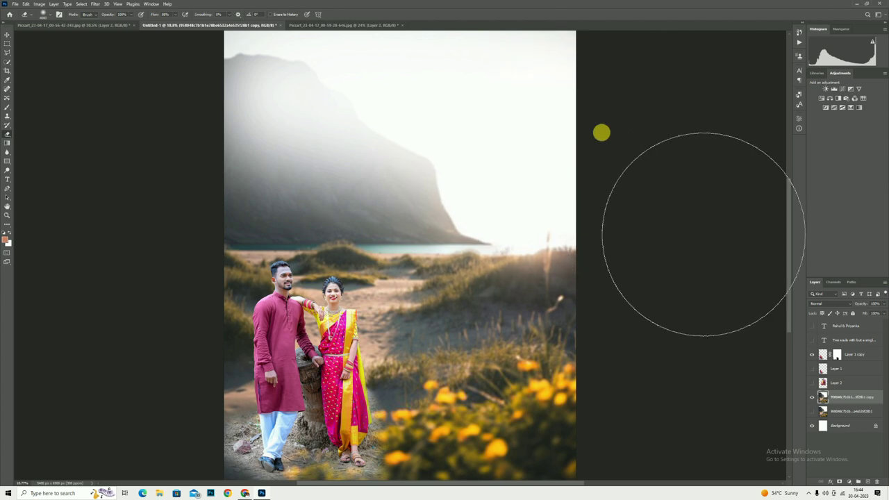
pyautogui.moveTo(375, 101)
pyautogui.mouseDown()
pyautogui.moveTo(202, 111)
pyautogui.moveTo(541, 130)
pyautogui.mouseUp()
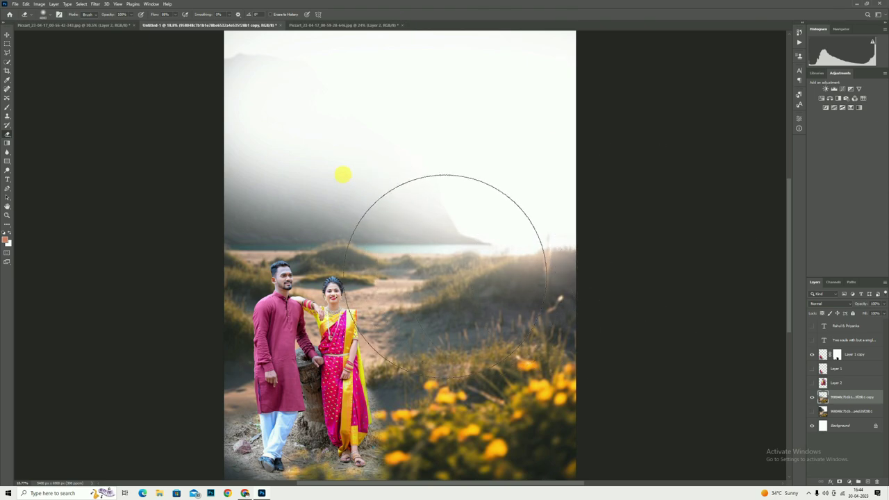
pyautogui.moveTo(449, 257); pyautogui.dragTo(276, 254)
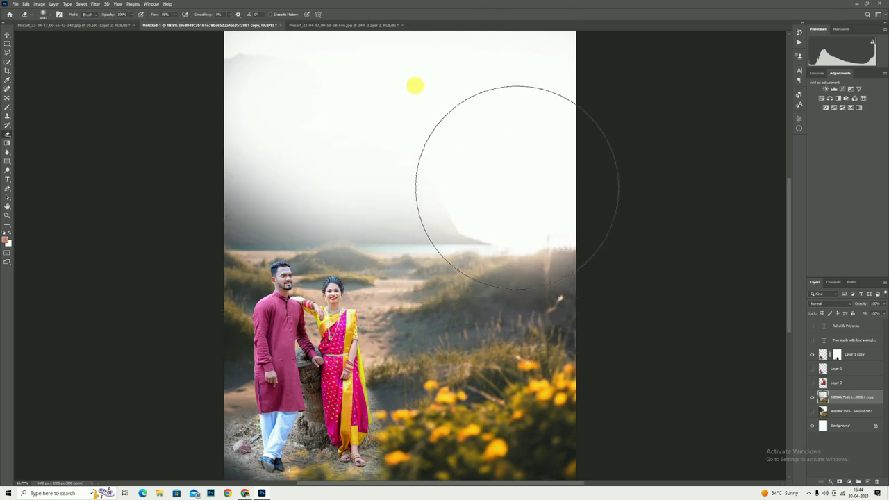
# - Show the close-up portrait on Layer 2 and softly erase its lower edge
pyautogui.click(835, 384)
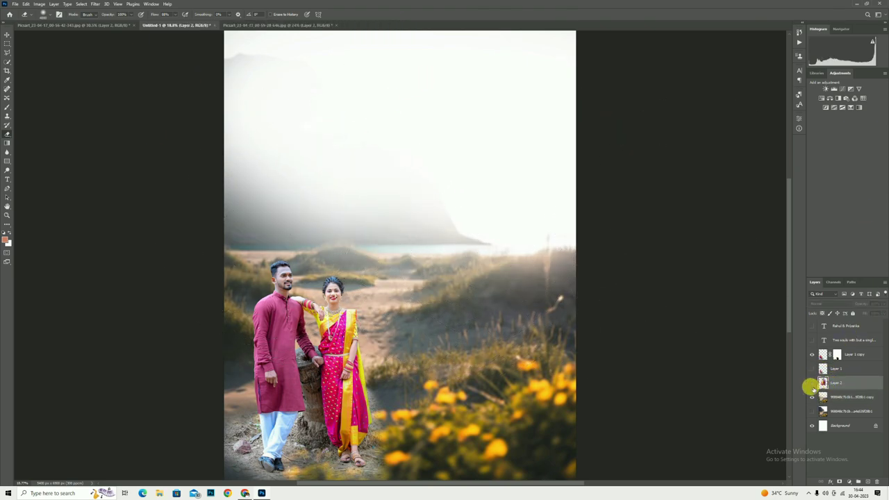
pyautogui.click(811, 383)
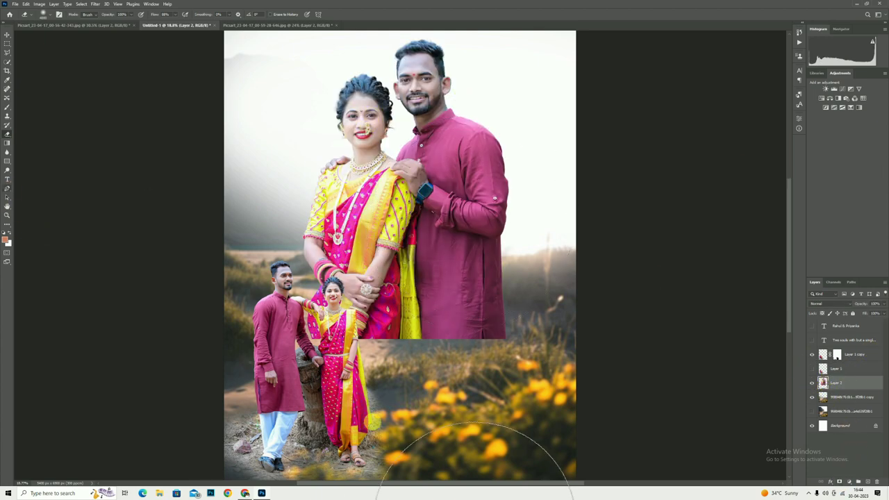
pyautogui.moveTo(597, 445)
pyautogui.mouseDown()
pyautogui.moveTo(384, 464)
pyautogui.moveTo(323, 423)
pyautogui.mouseUp()
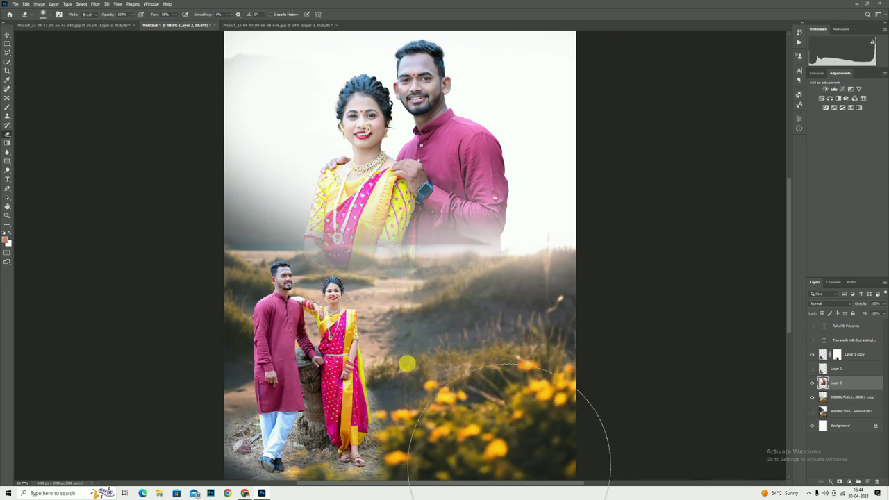
pyautogui.moveTo(384, 406); pyautogui.dragTo(336, 177)
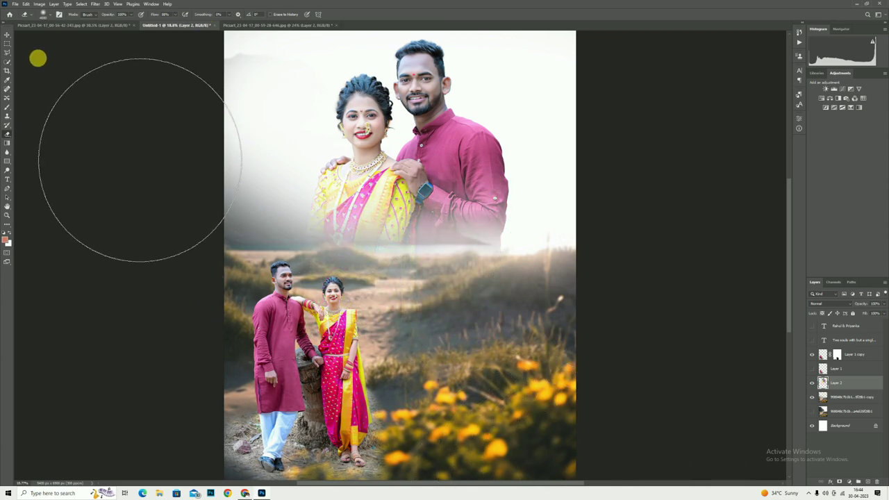
# - Set the portrait to Luminosity blend mode, enlarge it, and lower its opacity
pyautogui.click(7, 34)
pyautogui.click(819, 305)
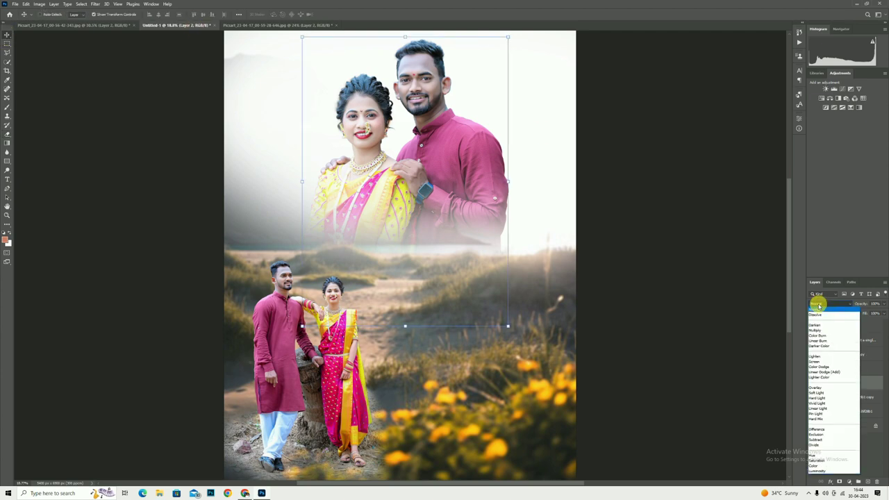
pyautogui.click(817, 470)
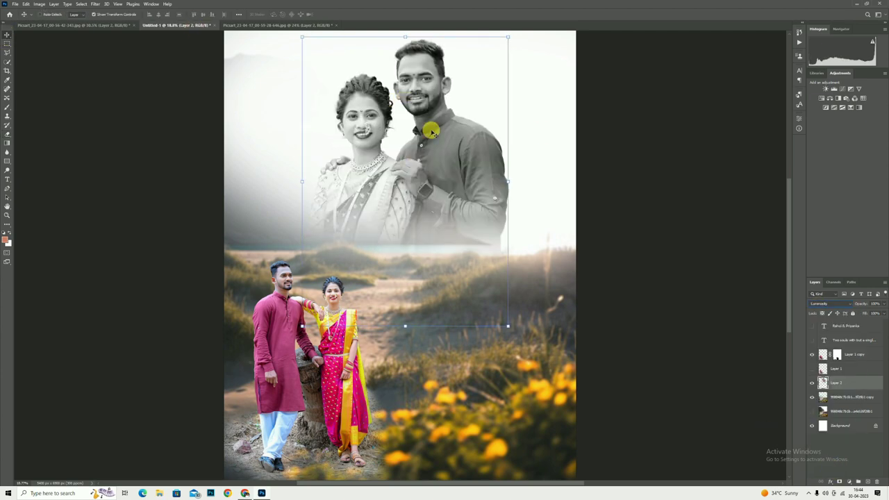
pyautogui.moveTo(512, 184); pyautogui.dragTo(493, 192)
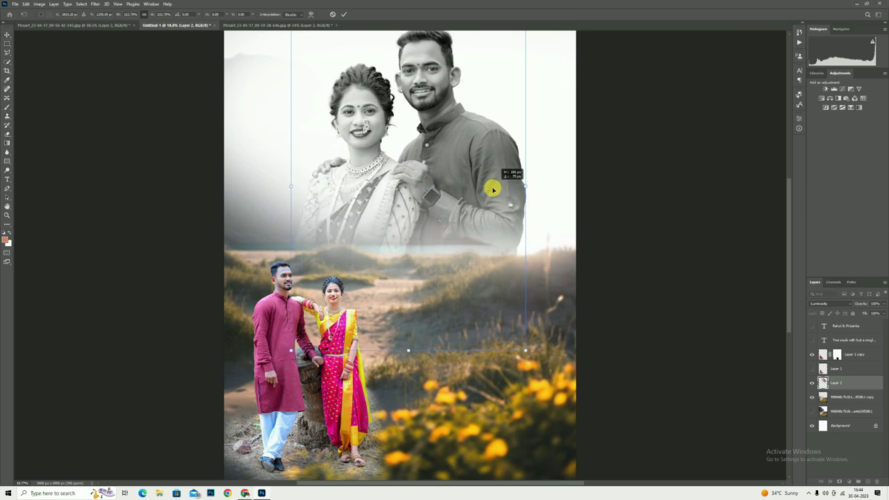
pyautogui.click(343, 14)
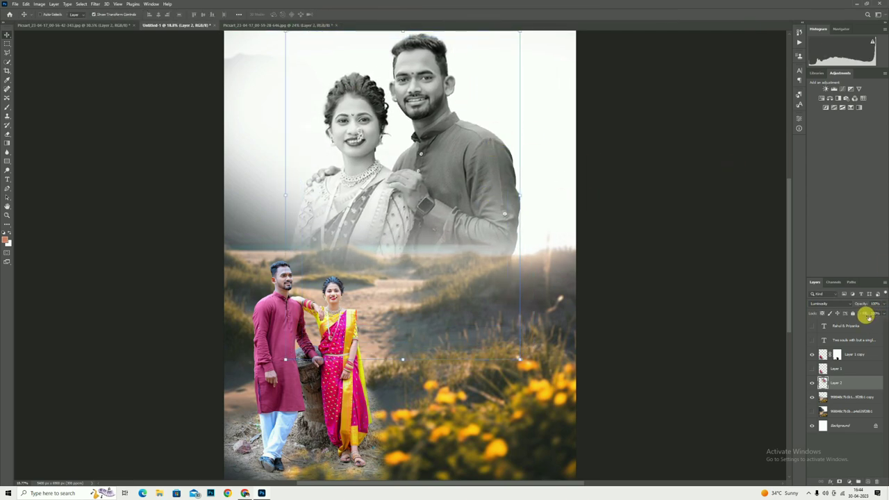
pyautogui.moveTo(863, 313); pyautogui.dragTo(859, 314)
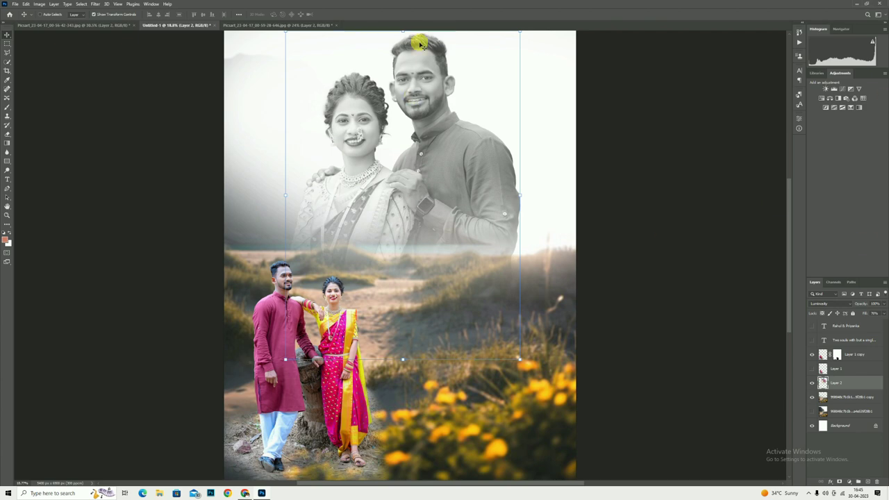
pyautogui.click(859, 303)
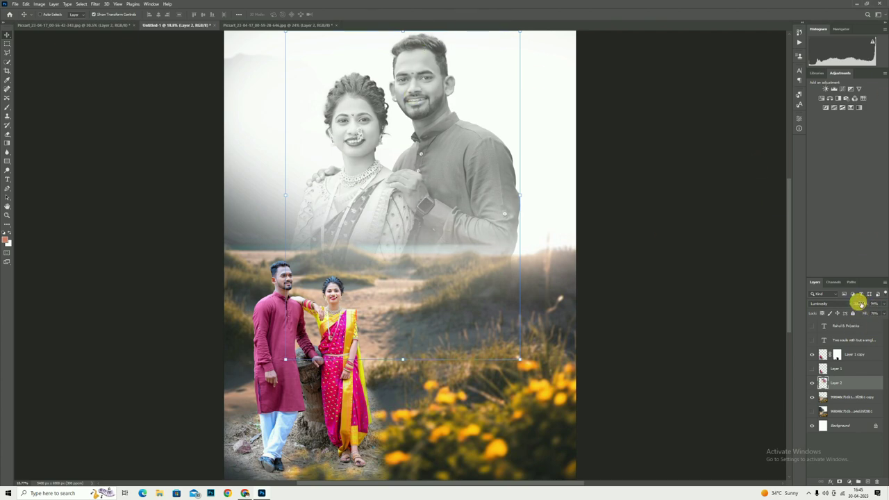
pyautogui.click(7, 215)
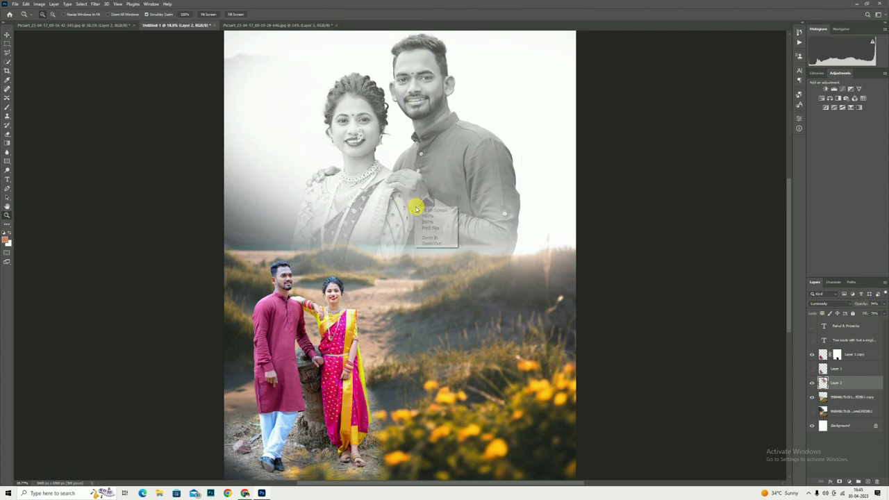
# - Paint black on Layer 1 copy's mask around the couple's feet, rock and tree base
pyautogui.click(840, 351)
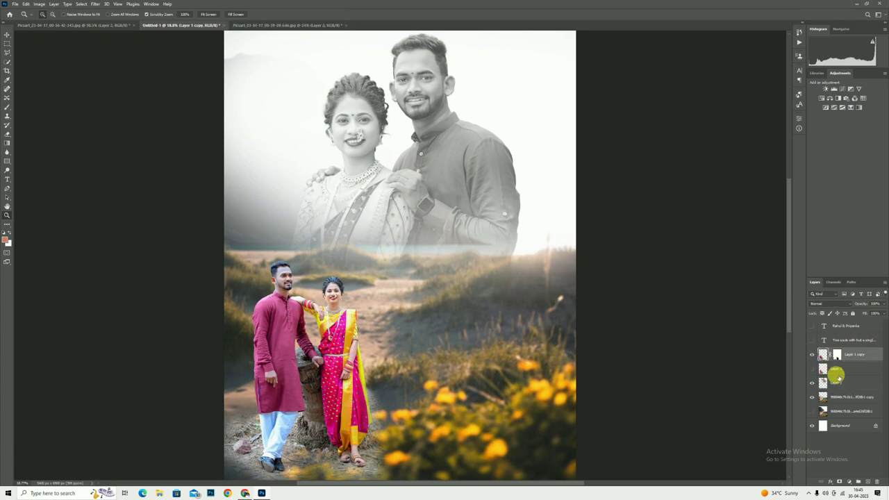
pyautogui.scroll(-1, 492, 426)
pyautogui.moveTo(326, 451); pyautogui.dragTo(347, 422)
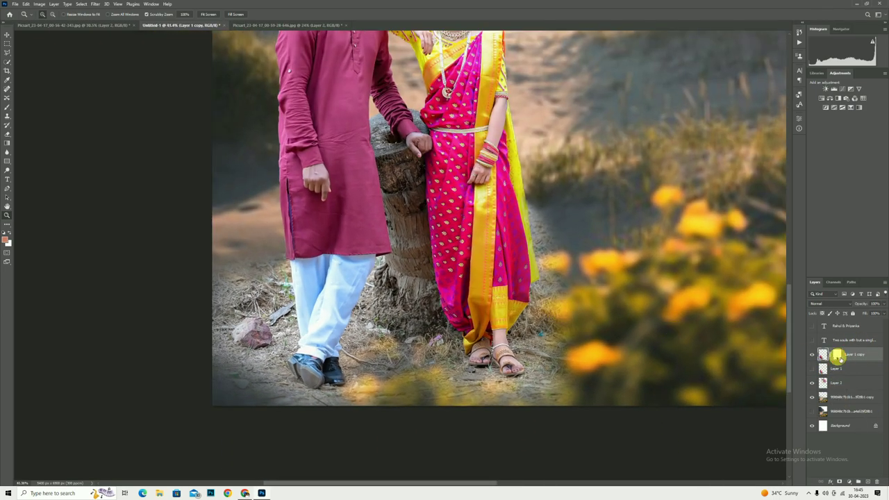
pyautogui.click(838, 356)
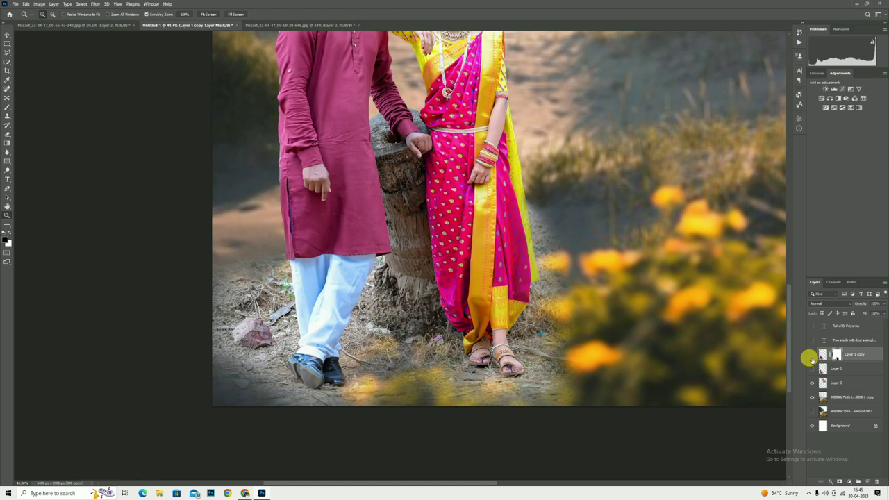
pyautogui.click(811, 355)
pyautogui.click(8, 108)
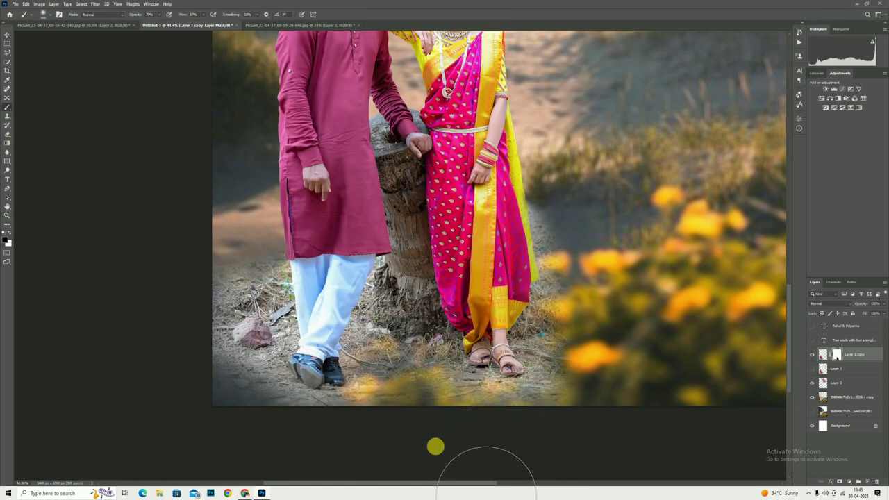
pyautogui.scroll(-1, 435, 447)
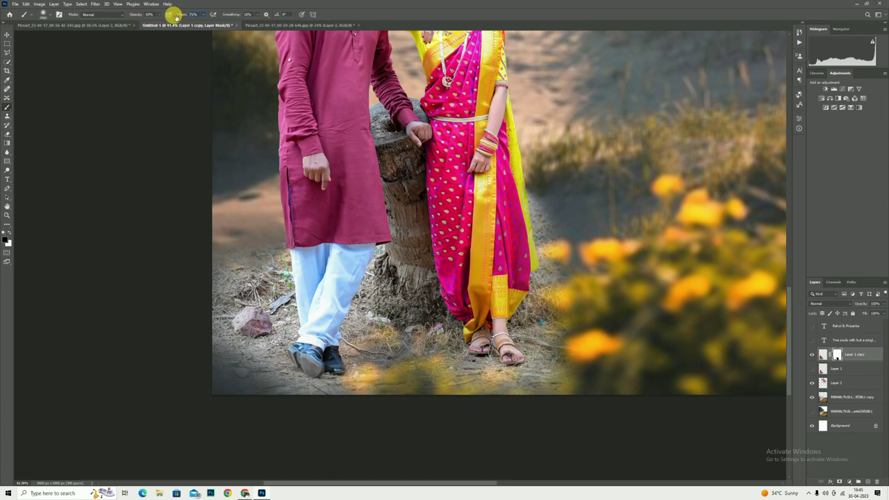
pyautogui.click(175, 403)
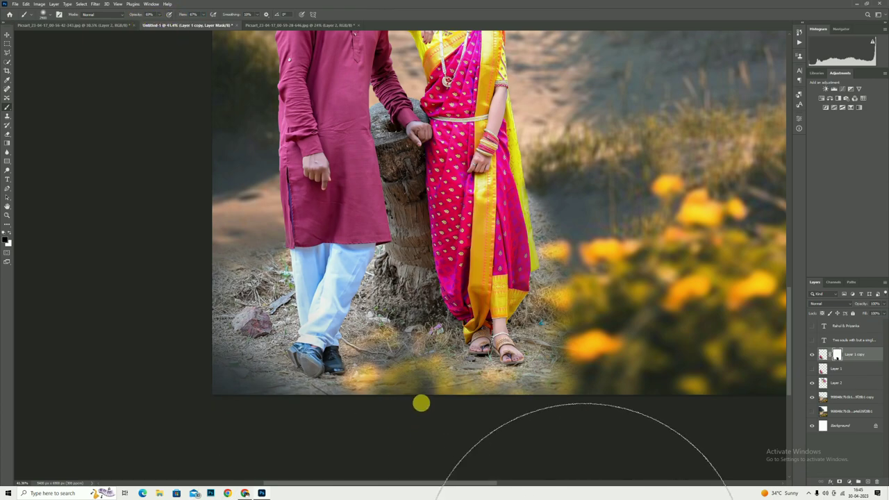
pyautogui.click(421, 402)
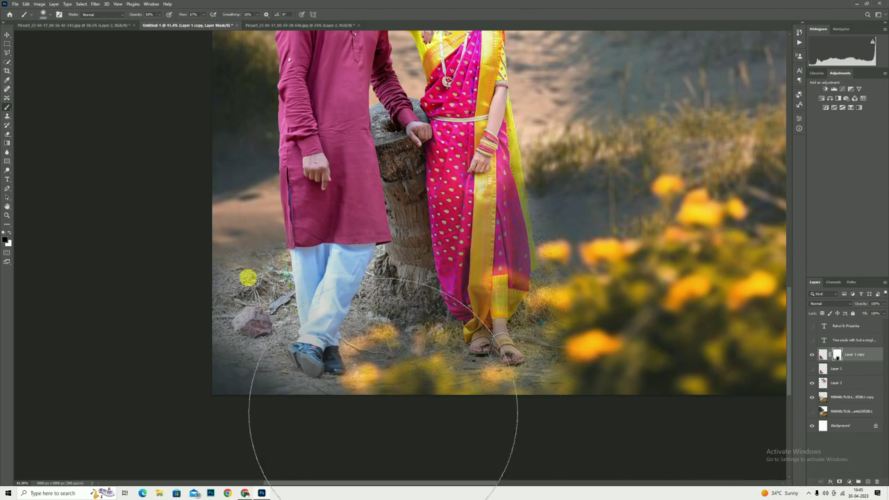
pyautogui.click(195, 319)
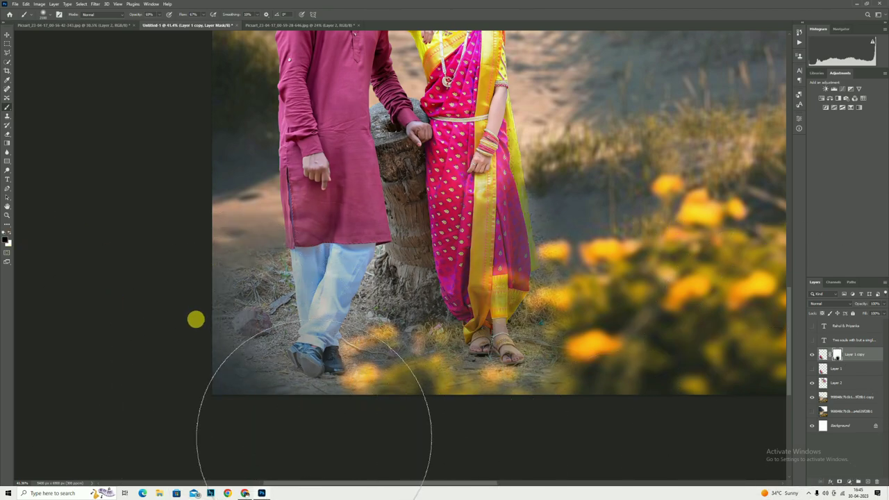
pyautogui.click(7, 215)
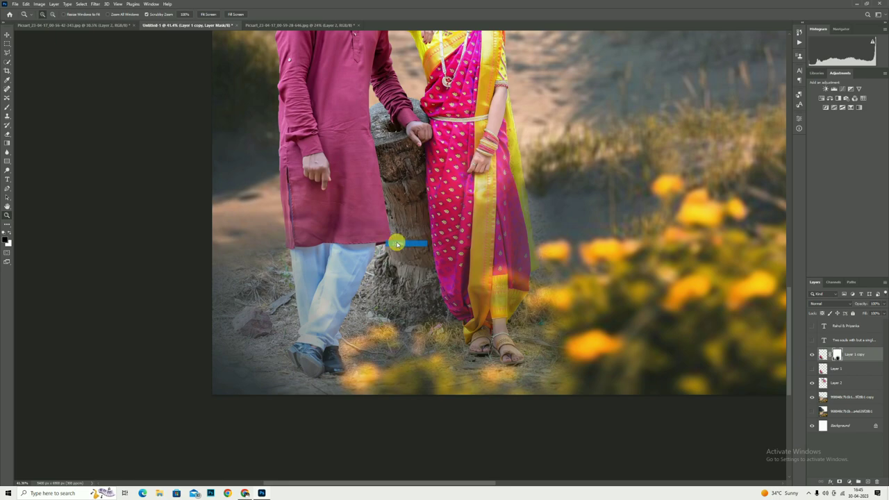
pyautogui.rightClick(397, 244)
pyautogui.click(410, 251)
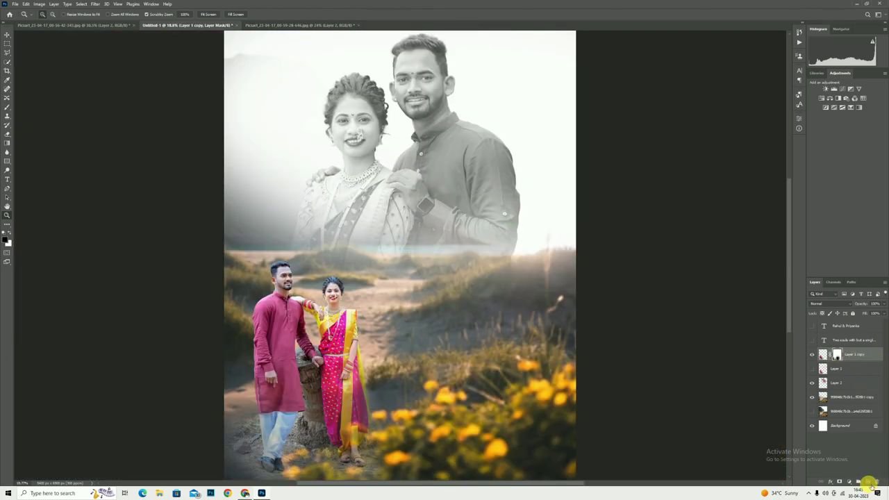
# - Add a new empty layer and pick a Basics gradient preset
pyautogui.click(868, 481)
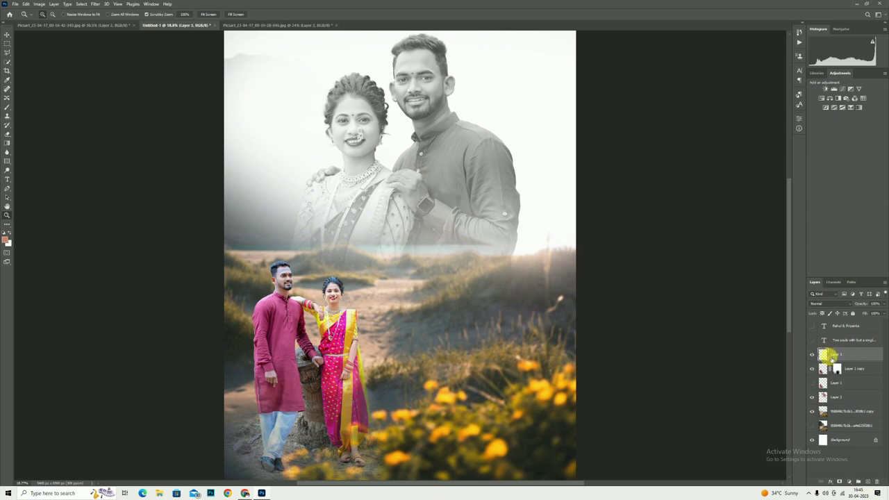
pyautogui.click(6, 138)
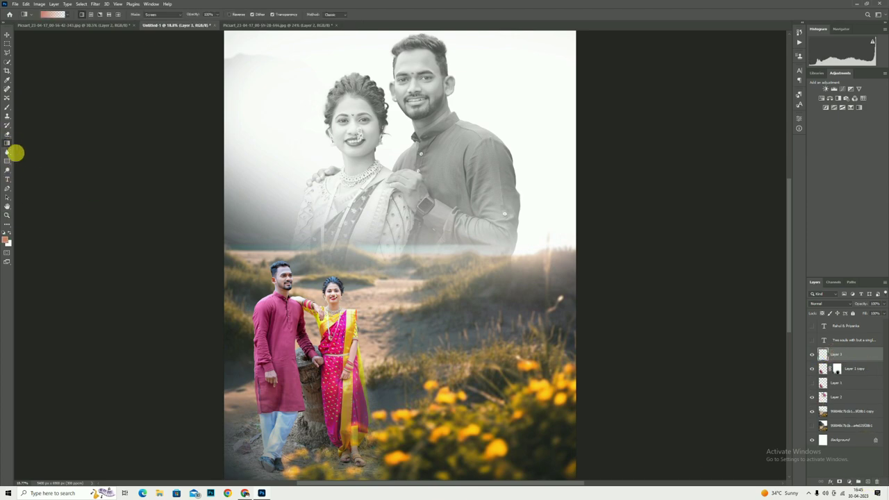
pyautogui.click(67, 17)
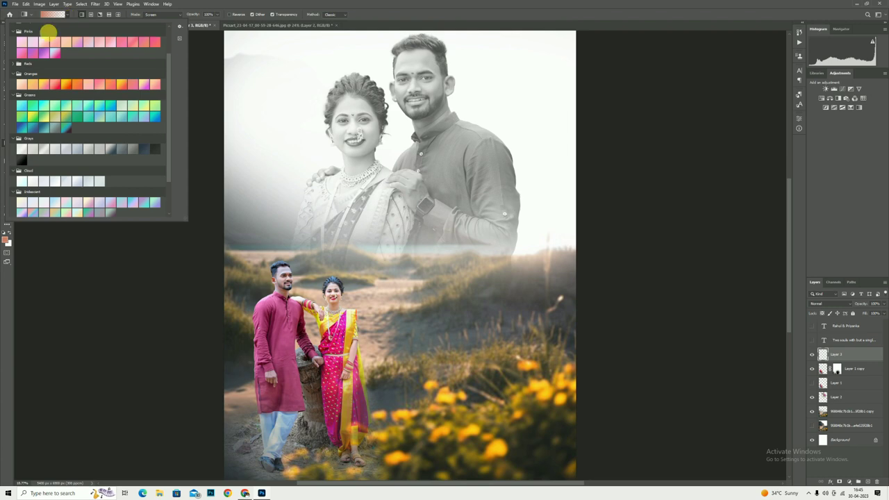
pyautogui.click(13, 32)
pyautogui.scroll(2, 34, 46)
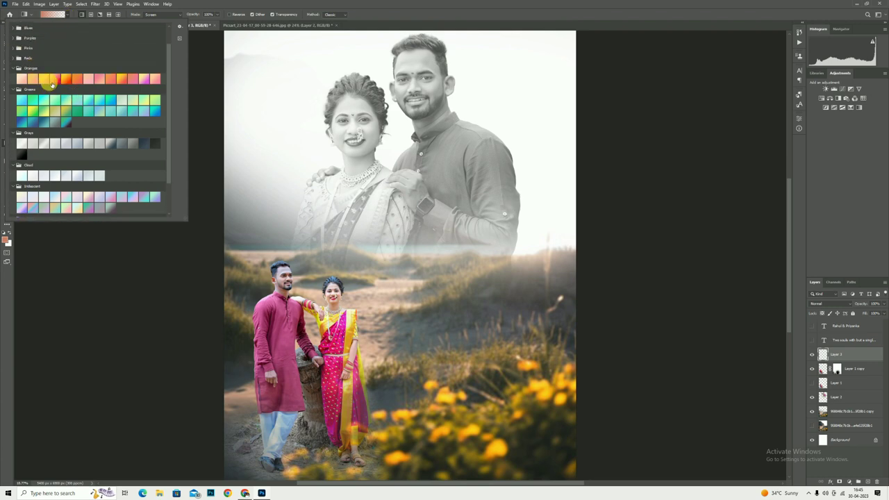
pyautogui.scroll(1, 33, 45)
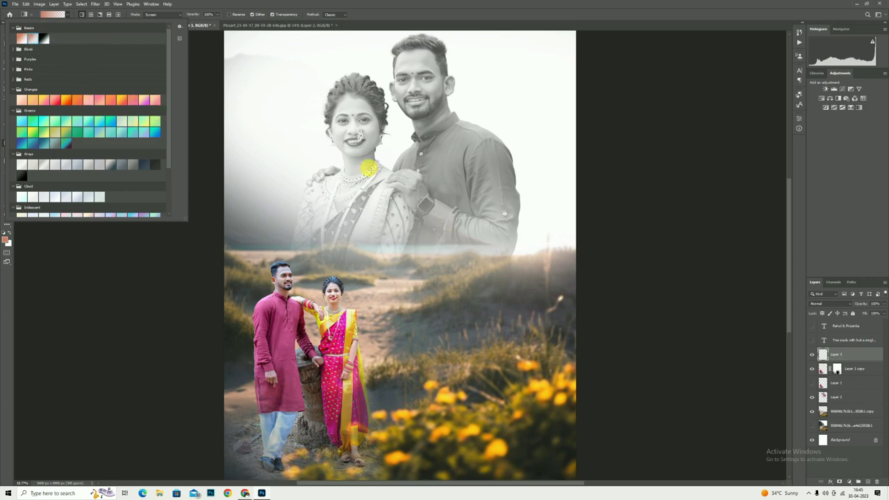
pyautogui.click(368, 168)
pyautogui.scroll(-1, 470, 314)
pyautogui.scroll(-1, 466, 327)
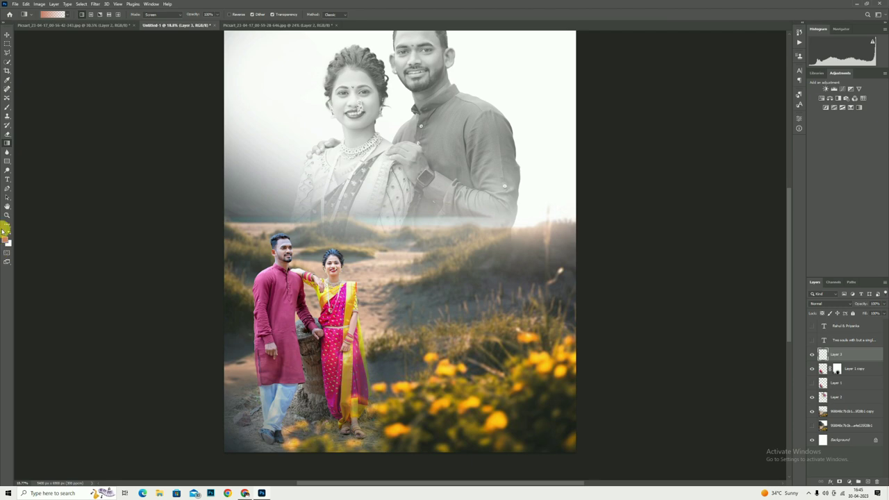
pyautogui.scroll(-2, 400, 389)
# - Drag a dark gradient upward from the poster's bottom edge
pyautogui.moveTo(399, 410); pyautogui.dragTo(398, 301)
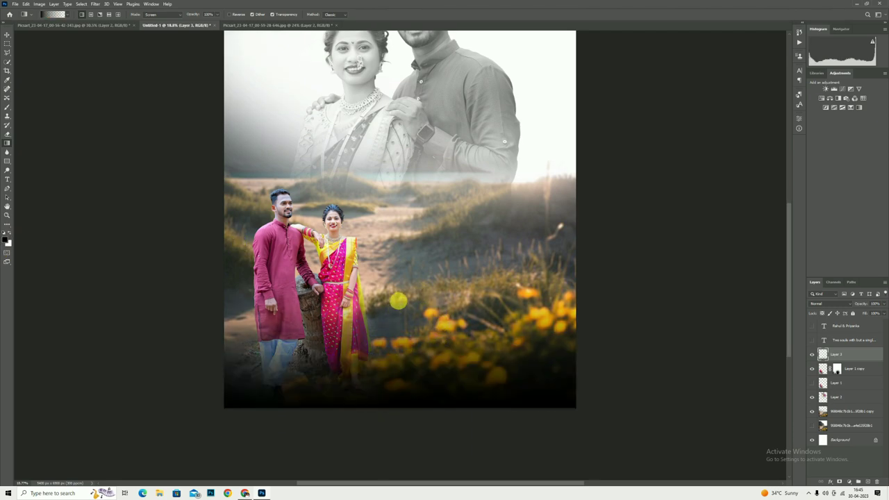
pyautogui.click(7, 216)
pyautogui.scroll(3, 437, 284)
# - Stretch the dark gradient taller with Free Transform and lower its layer opacity
pyautogui.hotkey('ctrl', 't')
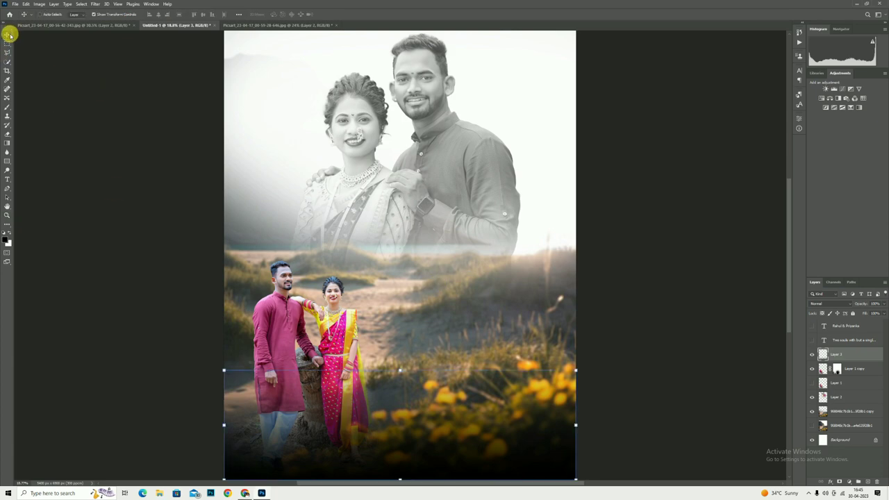
pyautogui.moveTo(403, 364); pyautogui.dragTo(402, 345)
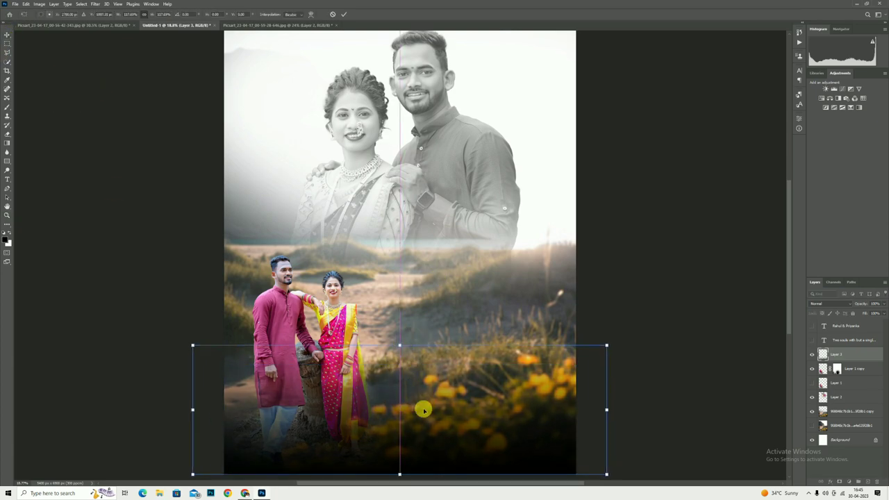
pyautogui.scroll(-1, 422, 410)
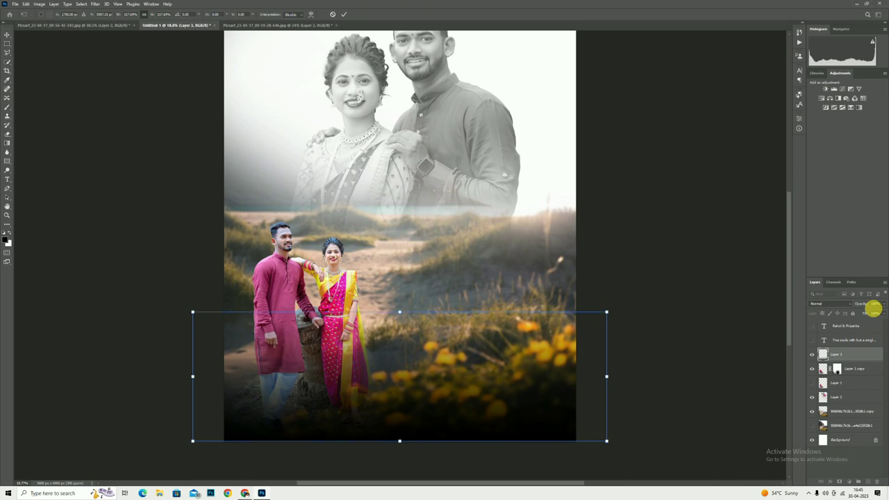
pyautogui.moveTo(859, 304); pyautogui.dragTo(851, 303)
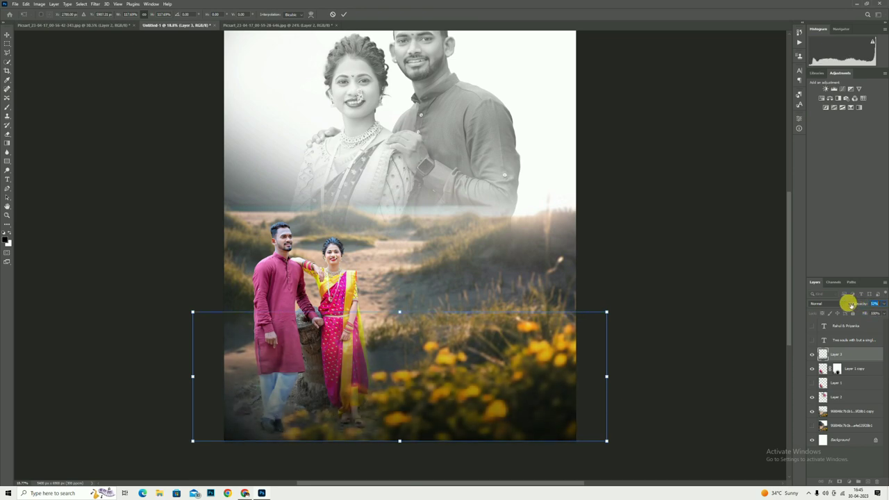
pyautogui.click(7, 215)
pyautogui.rightClick(458, 238)
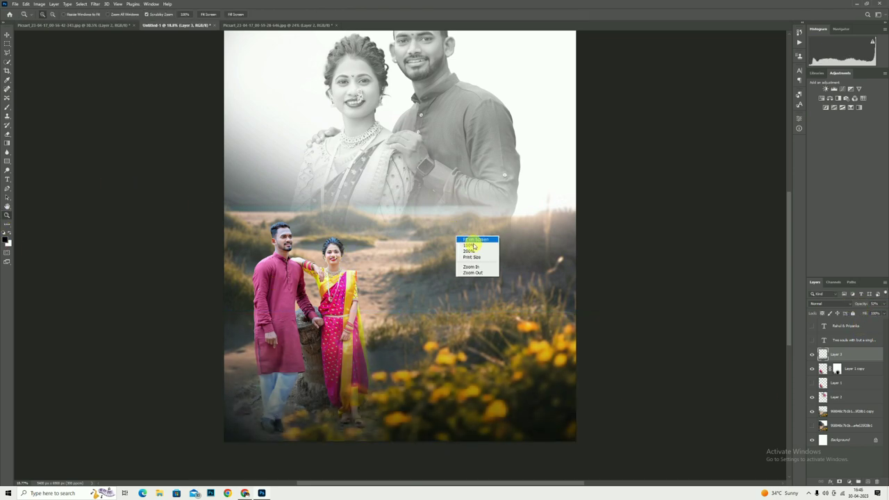
pyautogui.click(472, 239)
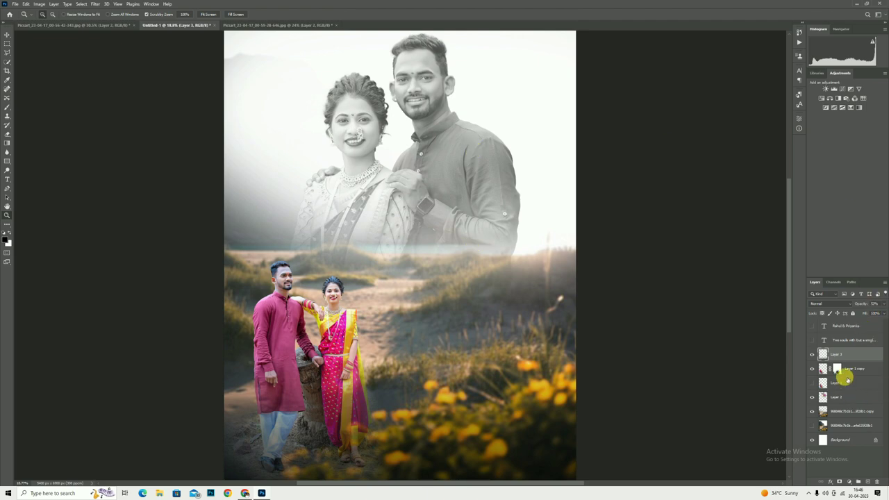
# - Select the couple layer and enter a new Fill value
pyautogui.click(838, 368)
pyautogui.click(864, 313)
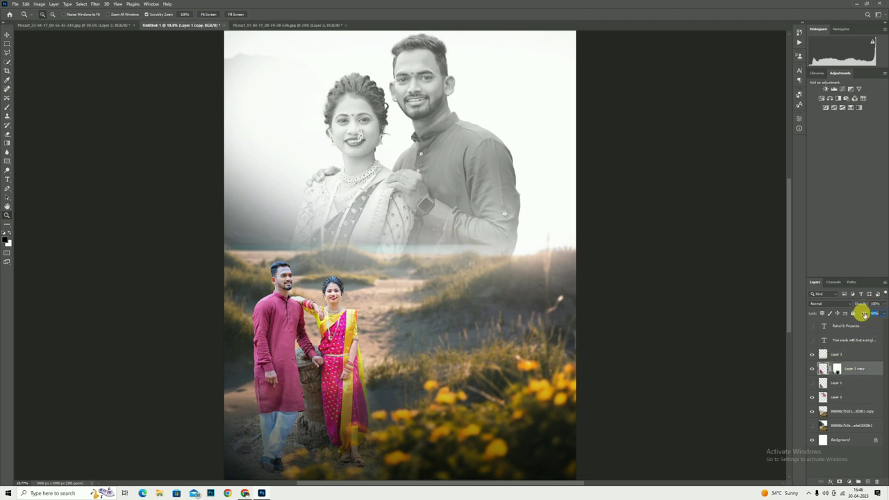
pyautogui.press('Return')
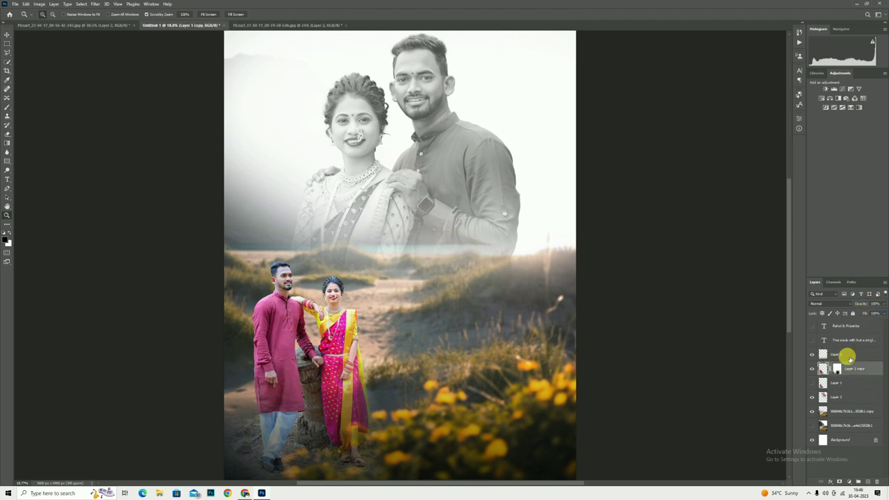
# - Set the gradient layer's Fill to 80% and show the Rahul & Priyanka title and tagline layers
pyautogui.click(843, 354)
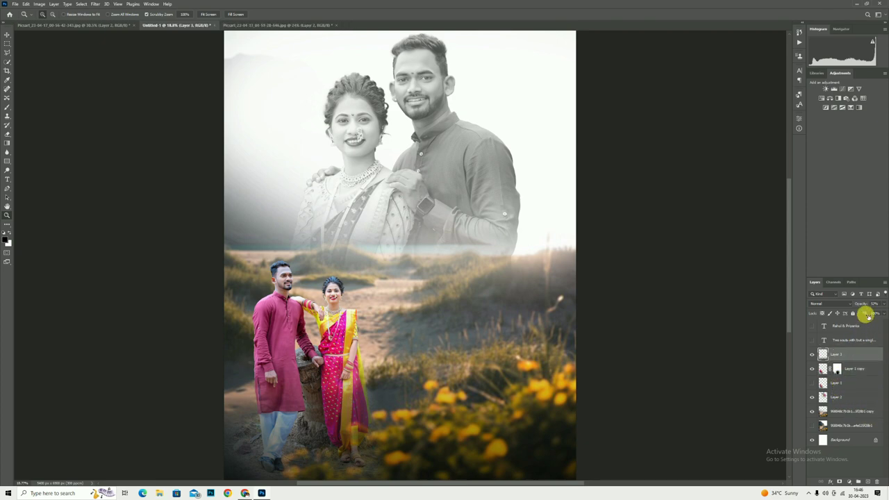
pyautogui.press('Return')
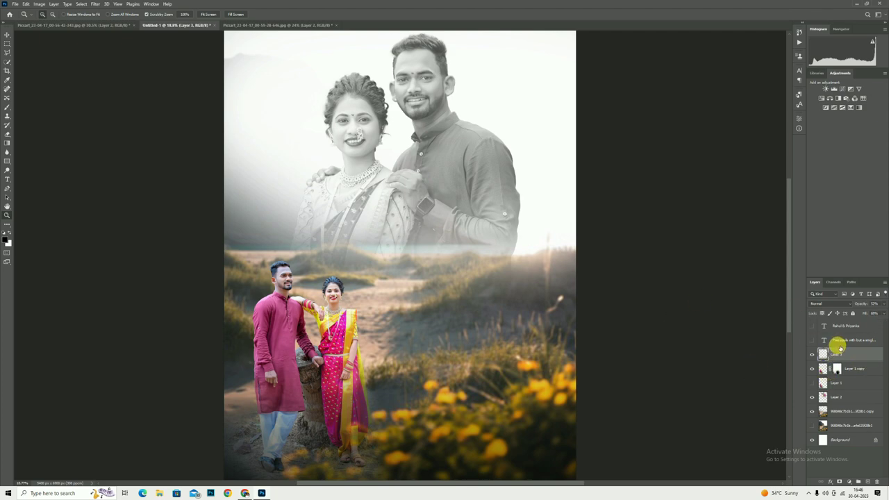
pyautogui.click(843, 343)
pyautogui.click(812, 339)
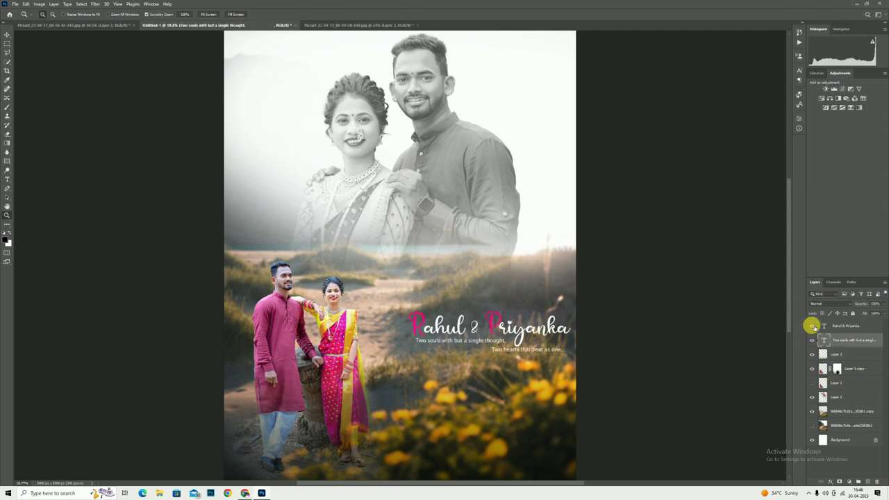
pyautogui.click(842, 354)
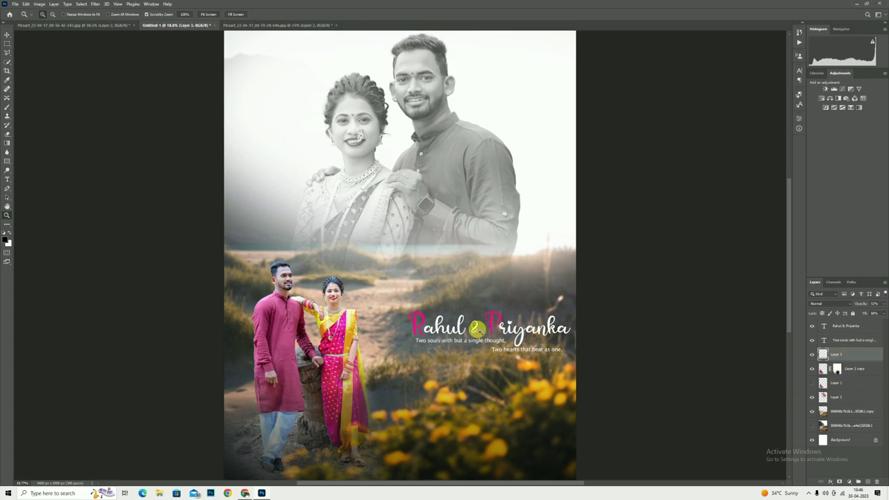
pyautogui.moveTo(475, 328); pyautogui.dragTo(479, 332)
pyautogui.rightClick(479, 332)
pyautogui.click(495, 329)
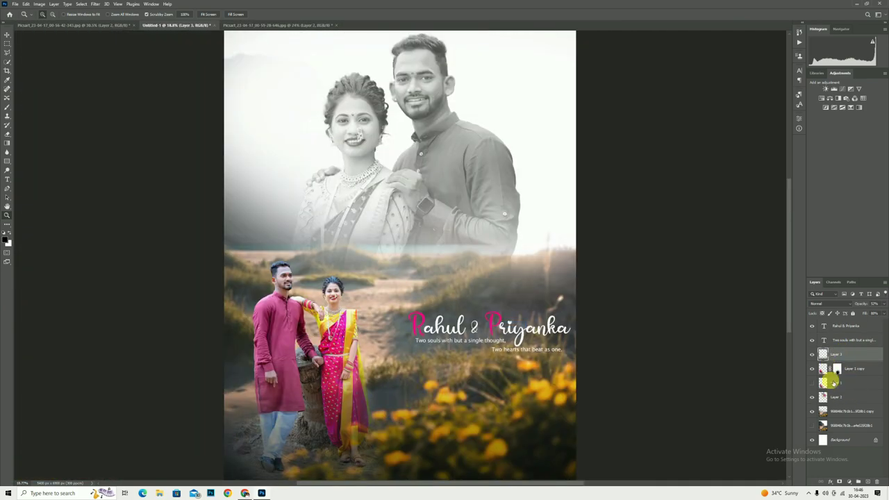
pyautogui.click(7, 160)
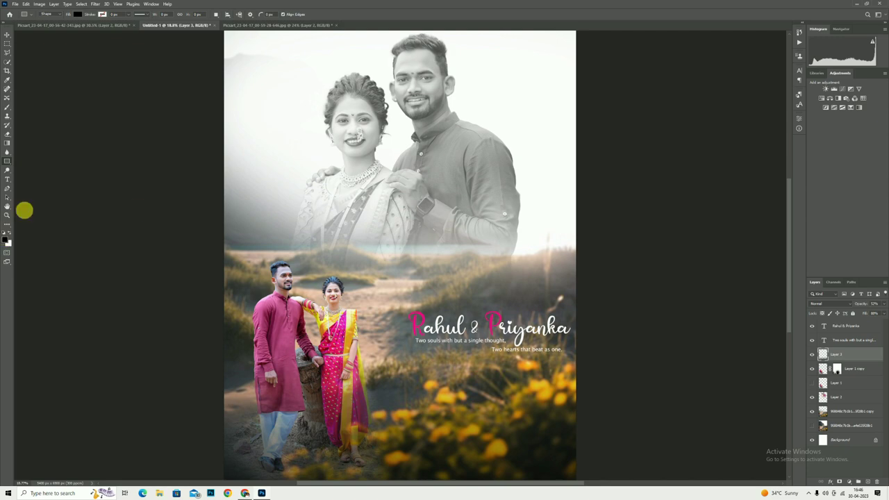
# - Draw a black rectangle behind the title, rasterize it, and nudge it slightly left
pyautogui.moveTo(392, 302); pyautogui.dragTo(623, 360)
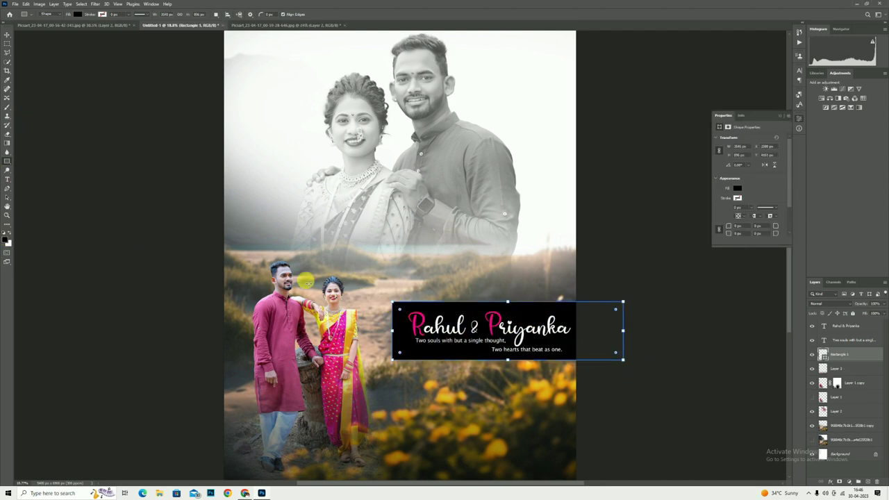
pyautogui.click(6, 35)
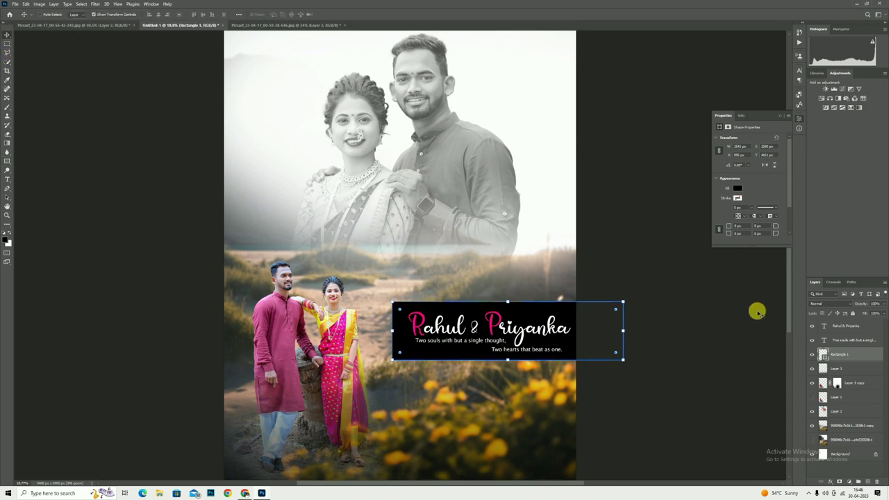
pyautogui.rightClick(867, 354)
pyautogui.click(807, 167)
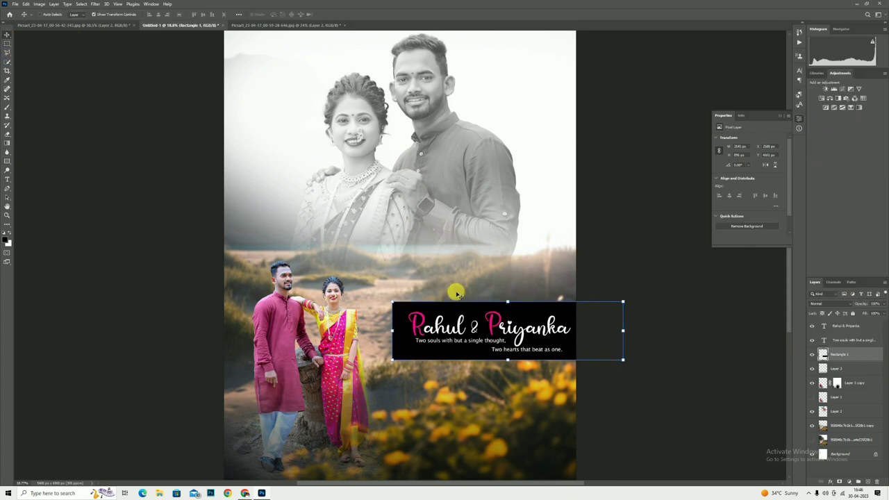
pyautogui.moveTo(479, 322); pyautogui.dragTo(470, 324)
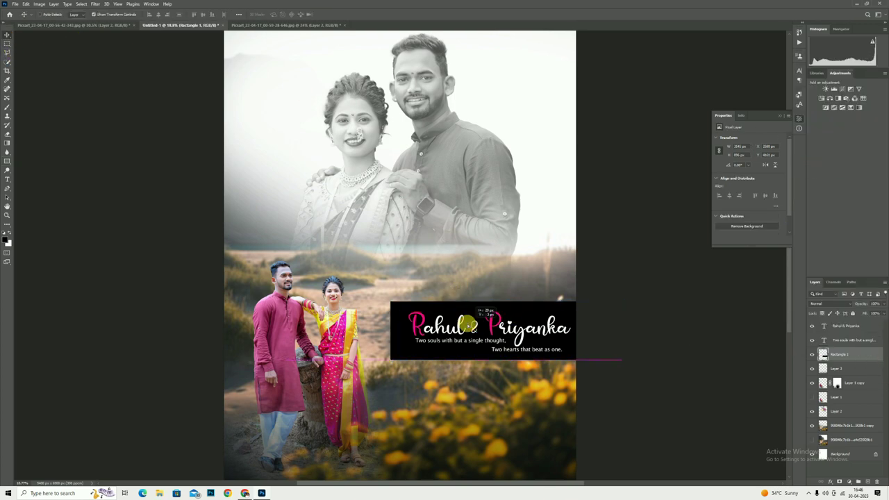
# - Softly erase the banner's left side and stretch its left edge further left
pyautogui.click(7, 133)
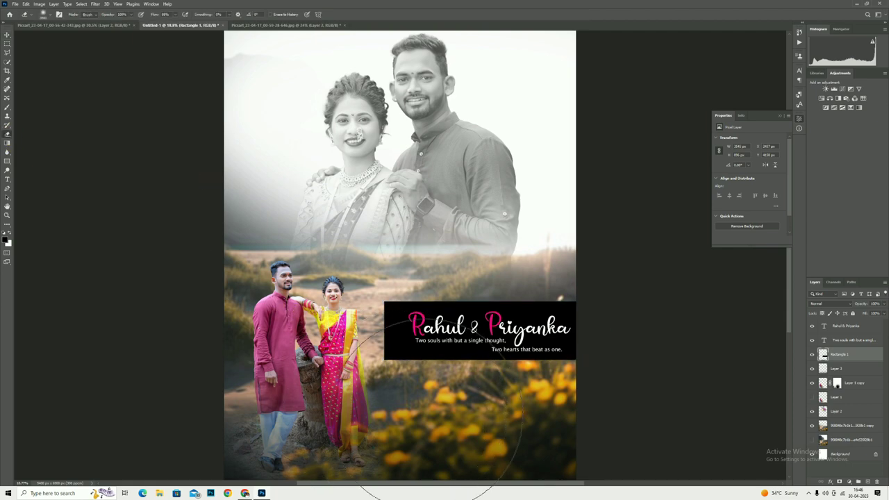
pyautogui.moveTo(392, 340)
pyautogui.mouseDown()
pyautogui.moveTo(414, 431)
pyautogui.moveTo(416, 389)
pyautogui.mouseUp()
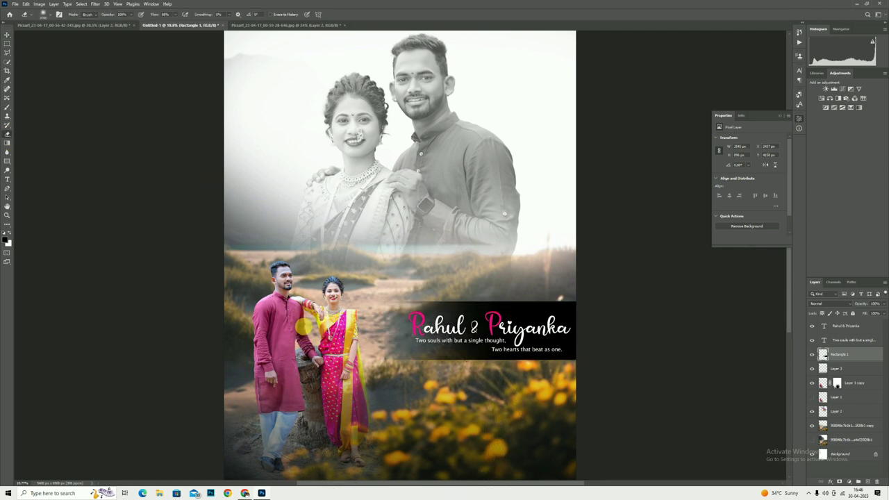
pyautogui.press('[')
pyautogui.click(7, 35)
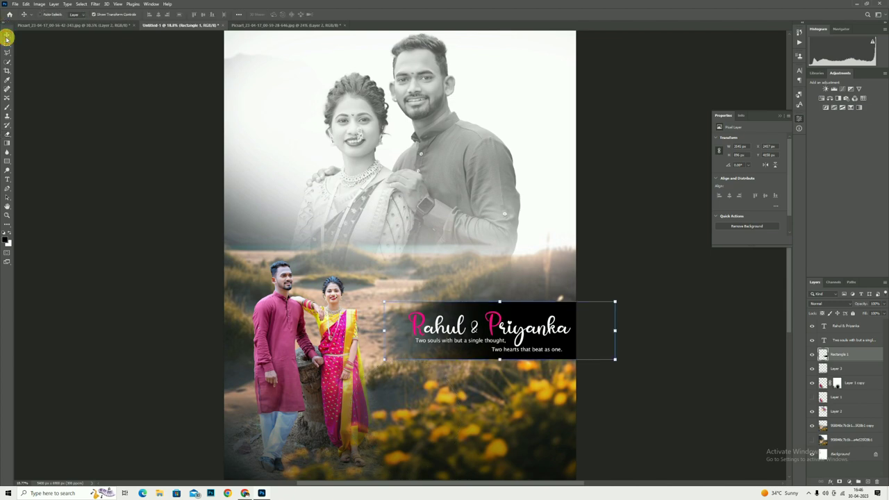
pyautogui.moveTo(386, 331); pyautogui.dragTo(361, 330)
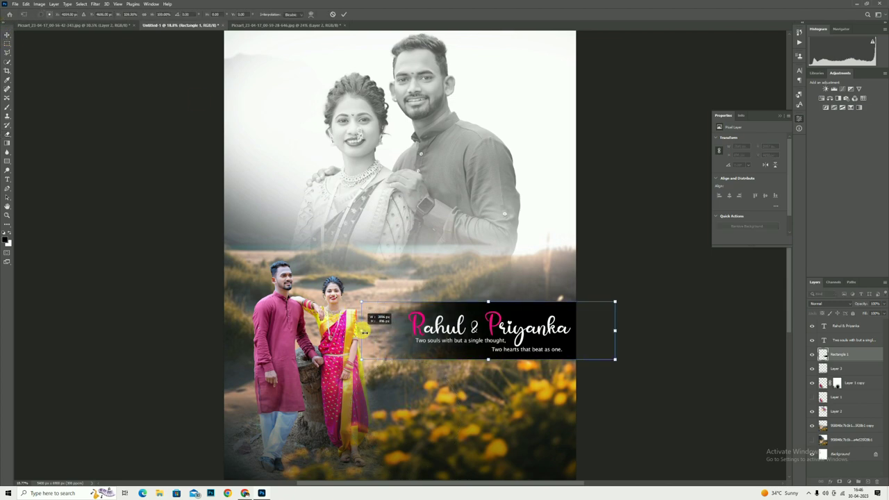
pyautogui.click(343, 14)
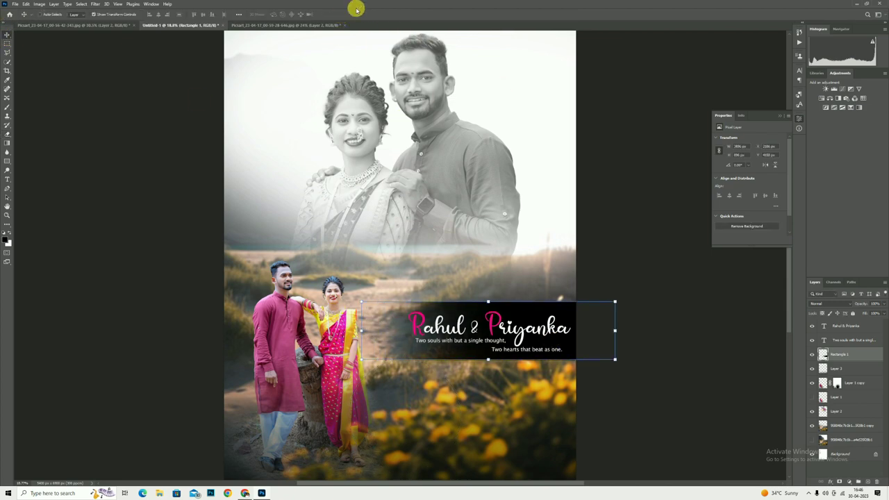
# - Lower the banner's Fill so it turns translucent, then fit the poster on screen
pyautogui.moveTo(858, 313); pyautogui.dragTo(851, 313)
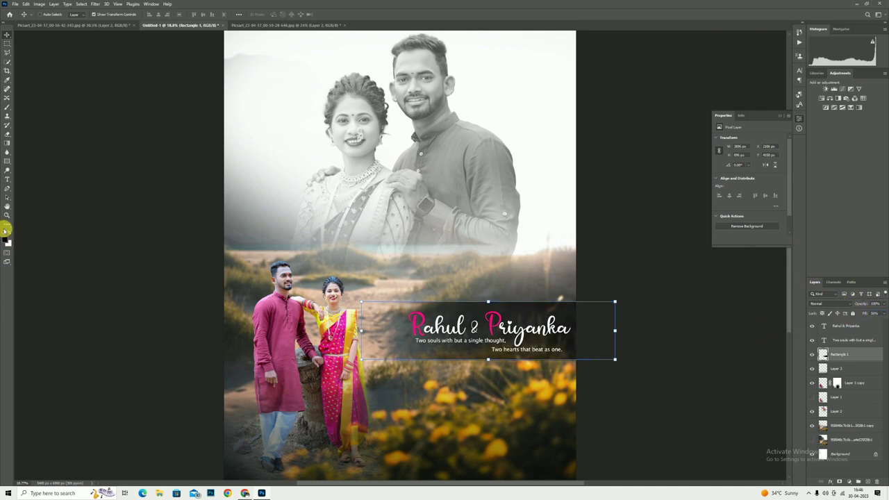
pyautogui.click(7, 214)
pyautogui.rightClick(421, 229)
pyautogui.click(429, 238)
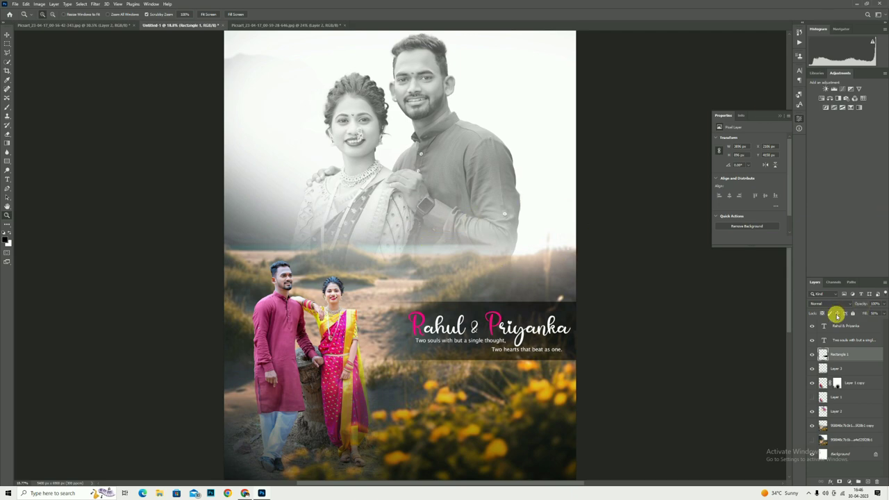
# - Add a Color Balance layer above Layer 3: Midtones Magenta -22, Shadows pushed toward Blue
pyautogui.click(845, 366)
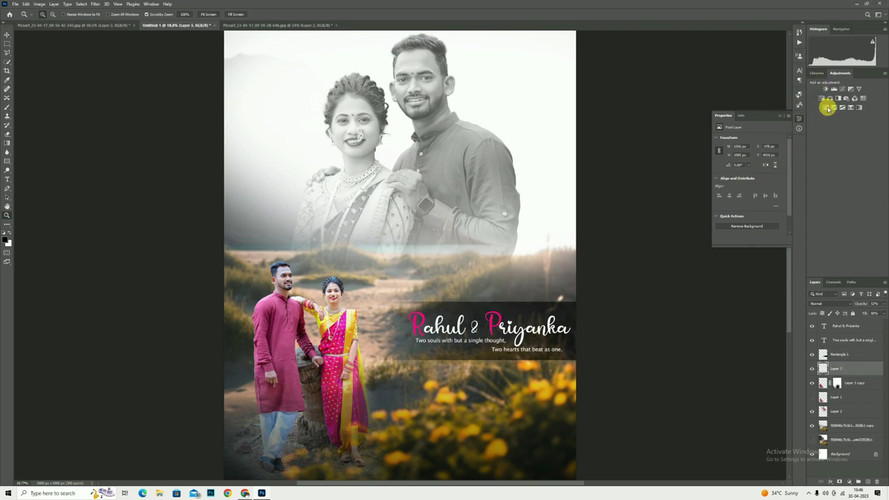
pyautogui.click(849, 481)
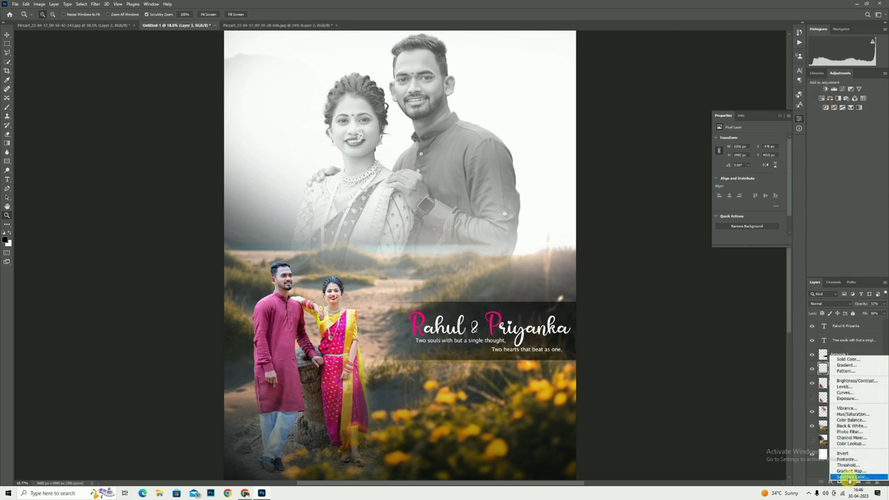
pyautogui.click(850, 420)
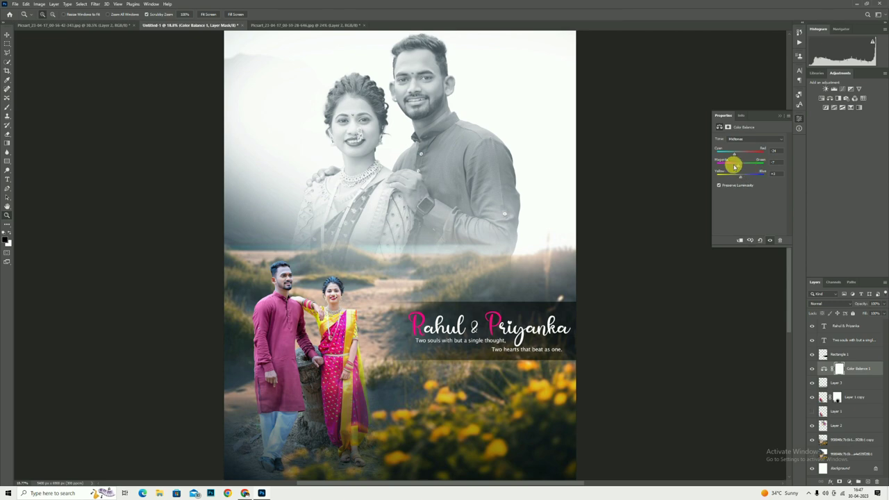
pyautogui.moveTo(733, 166); pyautogui.dragTo(743, 159)
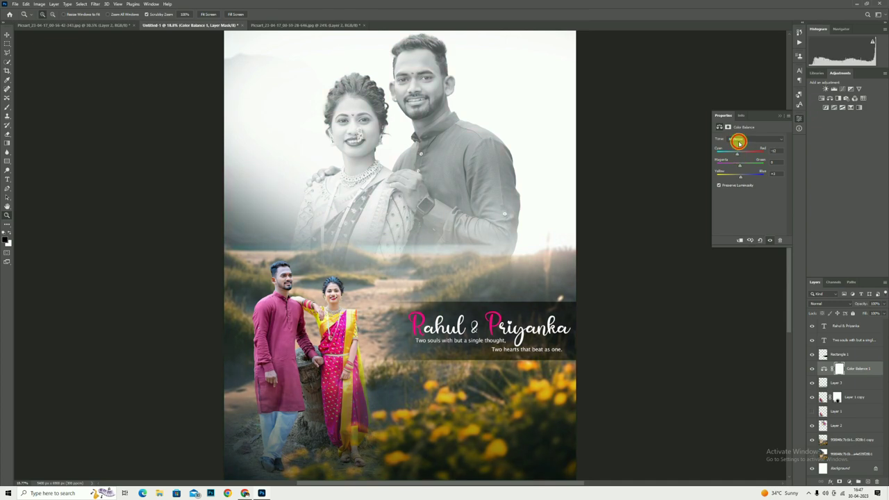
pyautogui.click(738, 139)
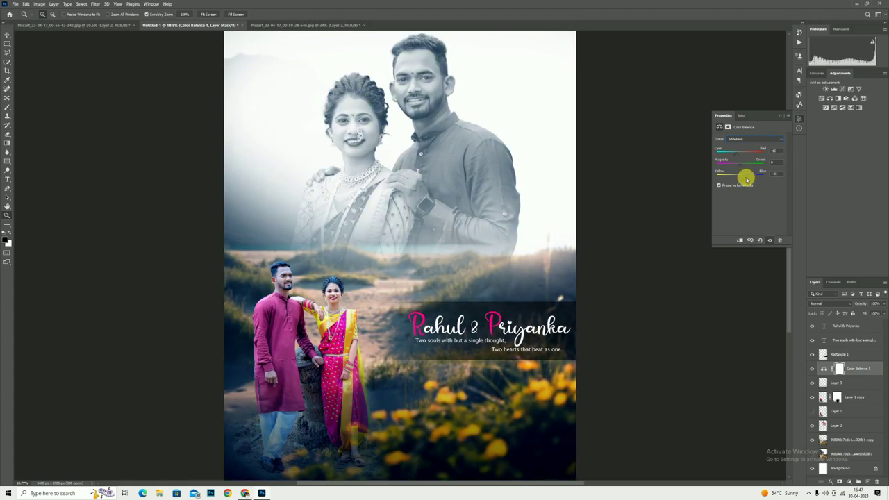
pyautogui.moveTo(745, 177); pyautogui.dragTo(741, 175)
pyautogui.click(779, 115)
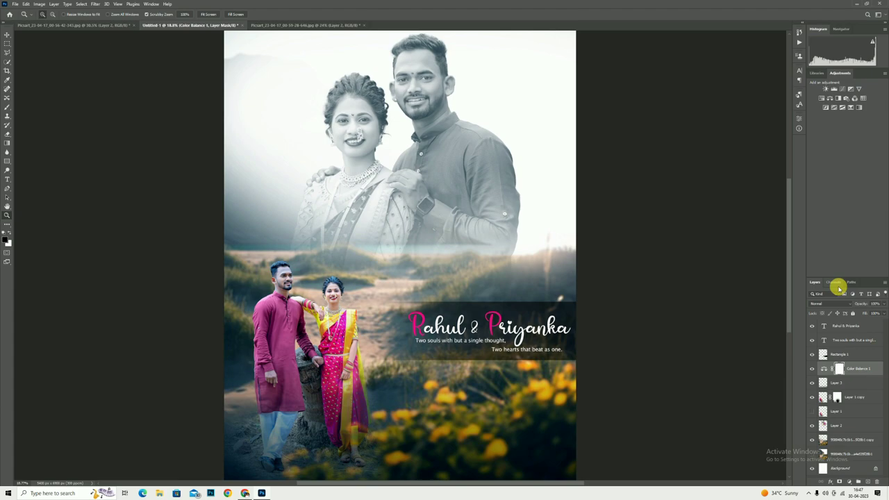
pyautogui.click(393, 84)
pyautogui.rightClick(430, 104)
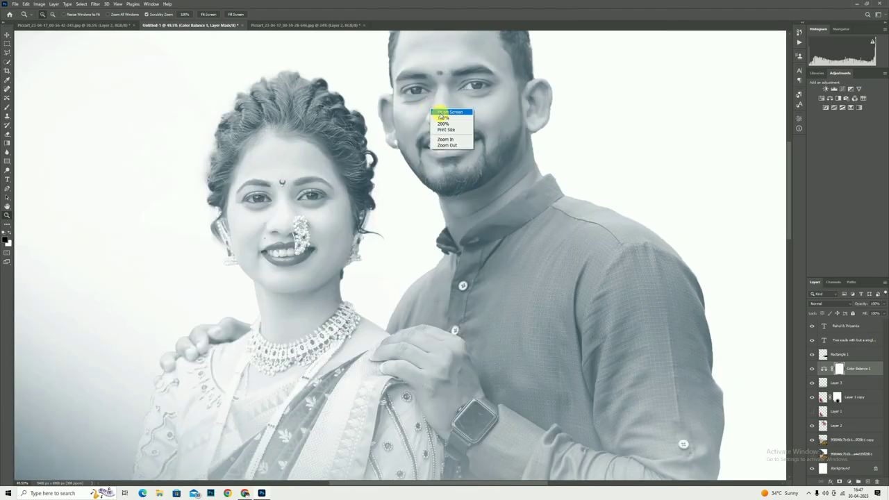
pyautogui.click(452, 113)
pyautogui.scroll(1, 427, 128)
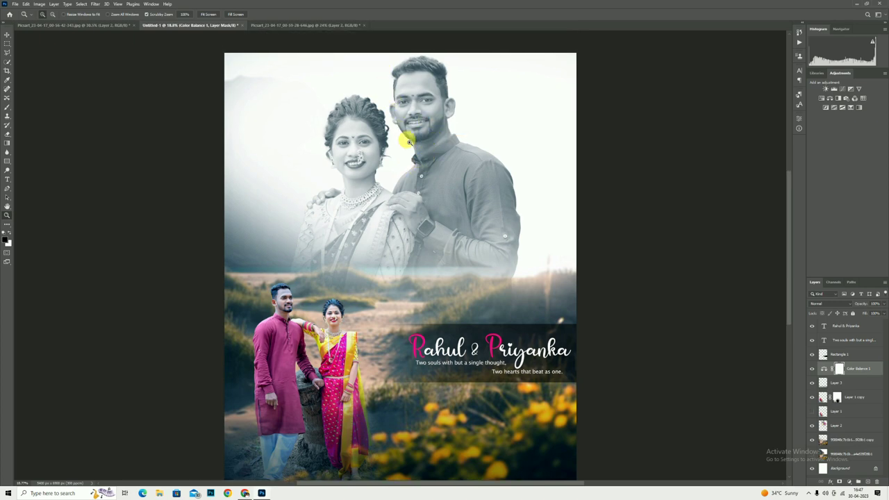
pyautogui.scroll(-1, 417, 146)
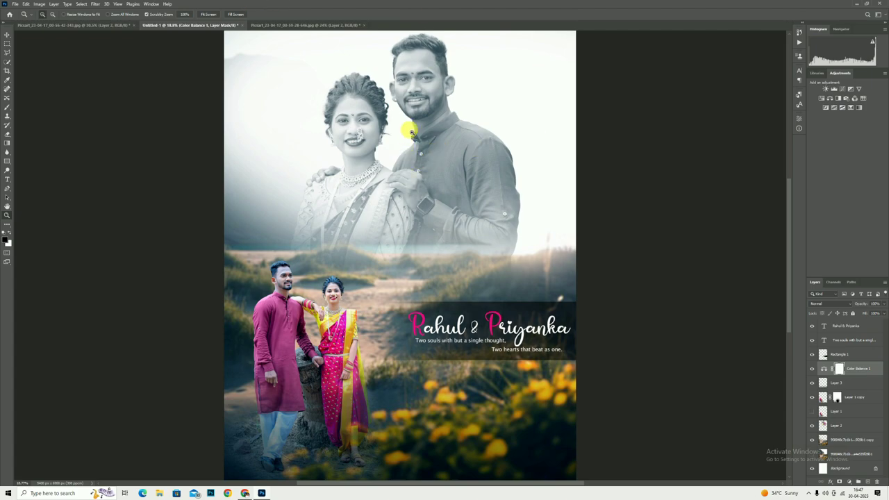
pyautogui.scroll(1, 429, 154)
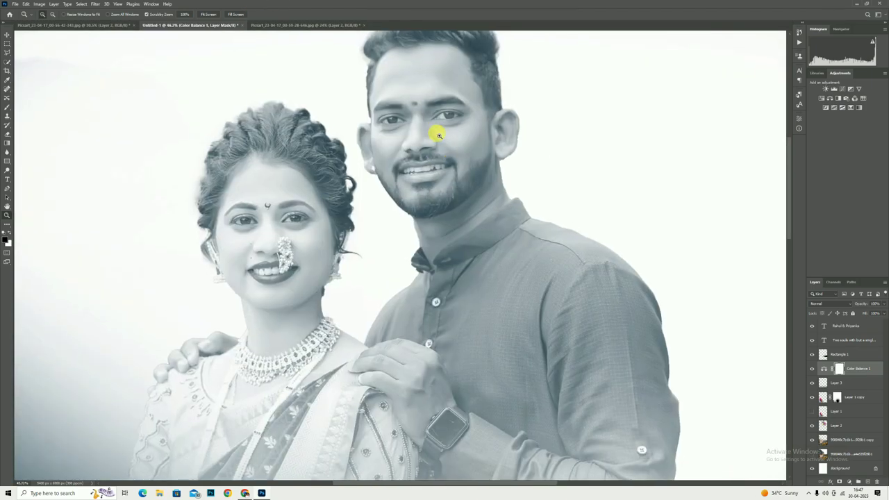
pyautogui.scroll(-1, 444, 135)
pyautogui.scroll(1, 444, 184)
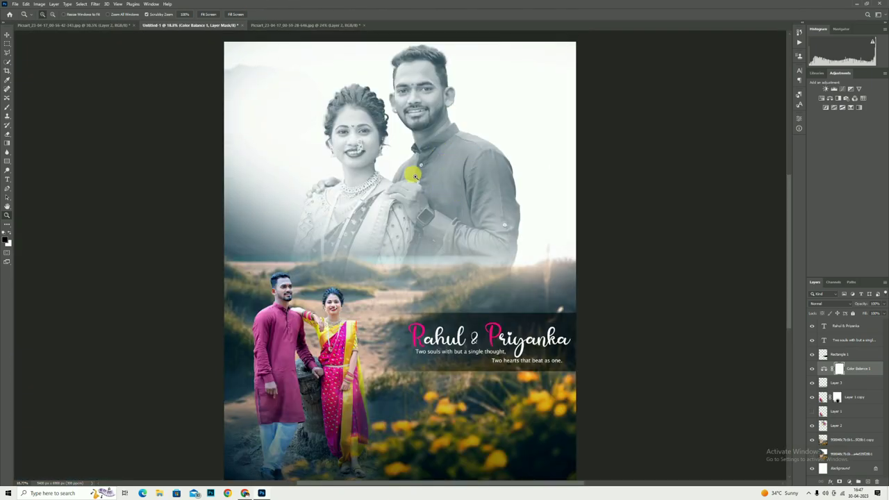
pyautogui.scroll(-1, 421, 181)
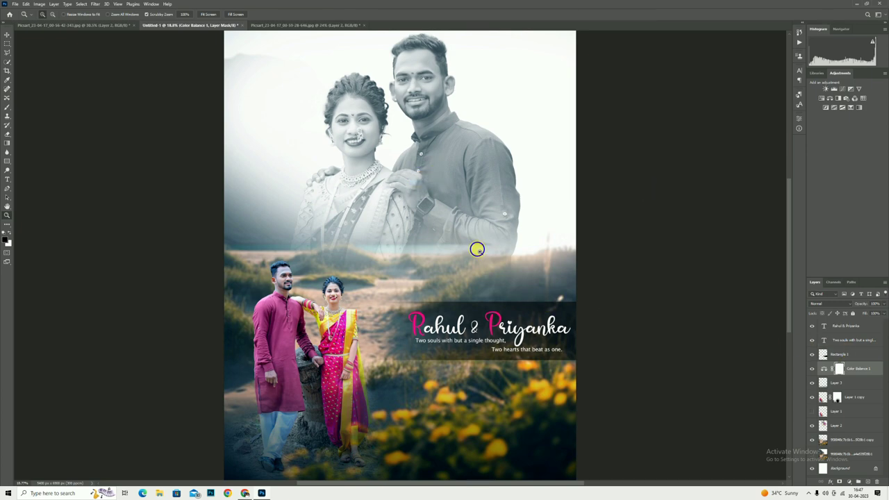
pyautogui.rightClick(429, 220)
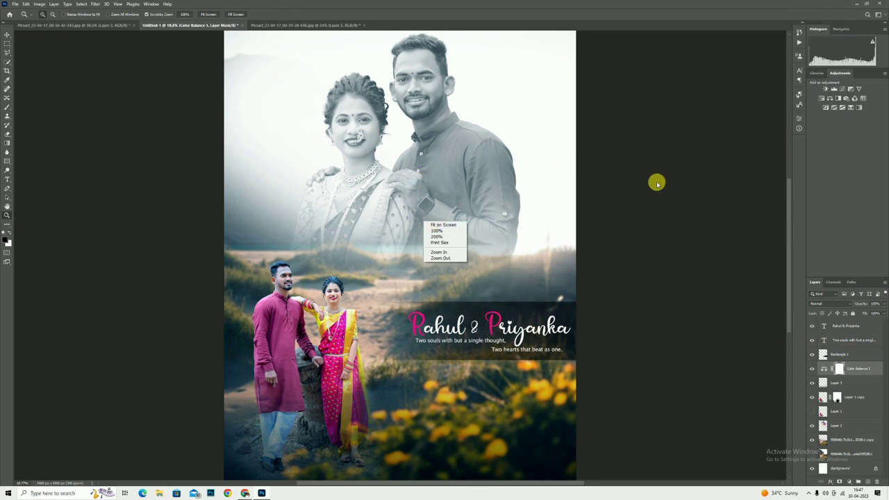
pyautogui.click(389, 99)
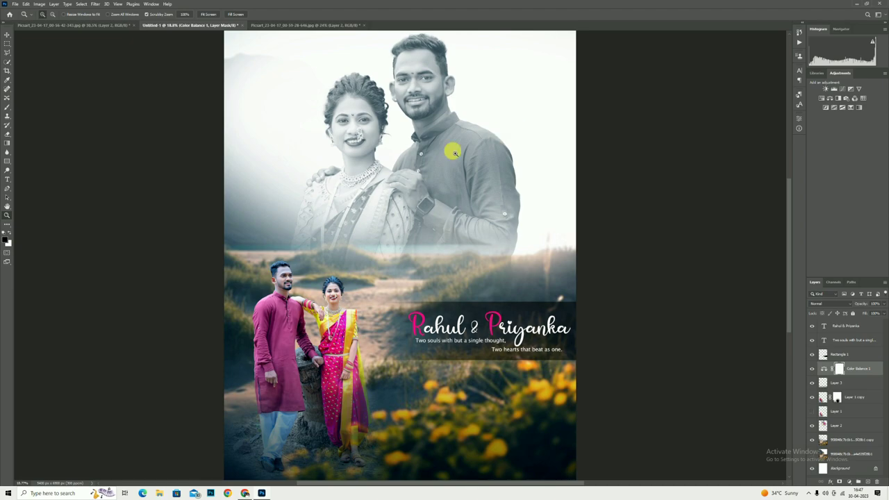
pyautogui.rightClick(422, 121)
pyautogui.click(499, 129)
# - Place the birds PNG from the D drive's bird @ light png folder as an embedded image
pyautogui.click(14, 4)
pyautogui.click(47, 137)
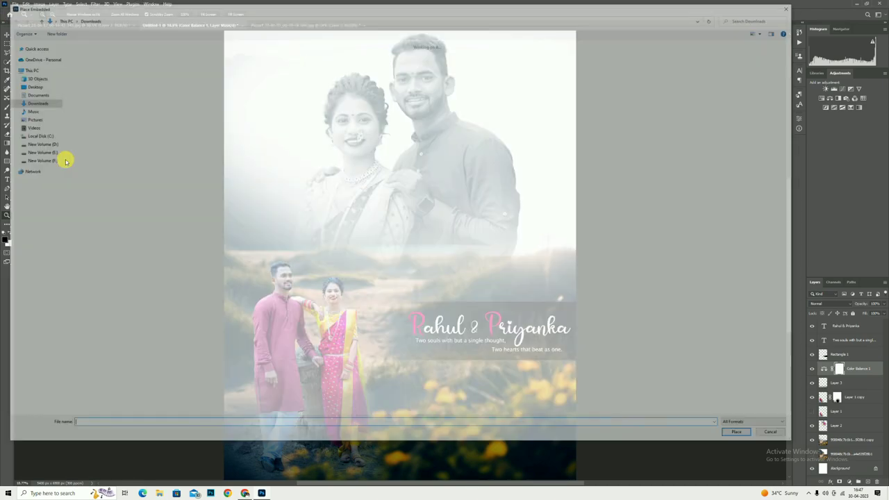
pyautogui.click(42, 142)
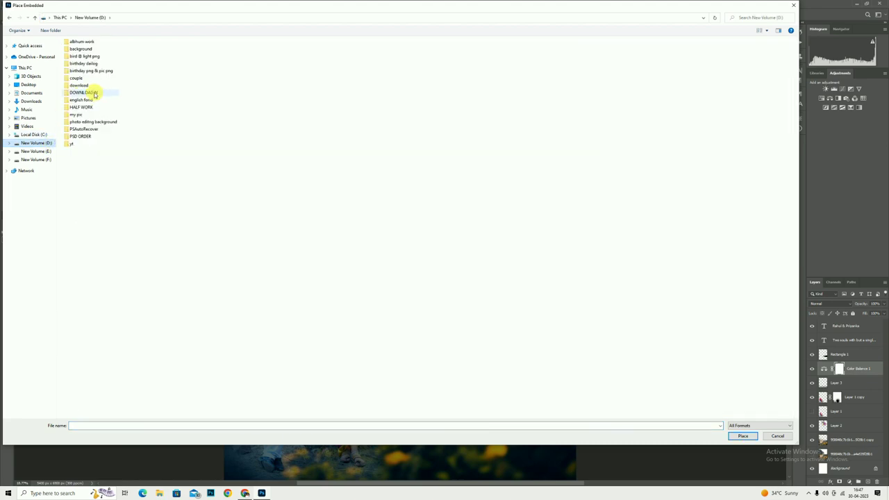
pyautogui.doubleClick(87, 56)
pyautogui.doubleClick(375, 69)
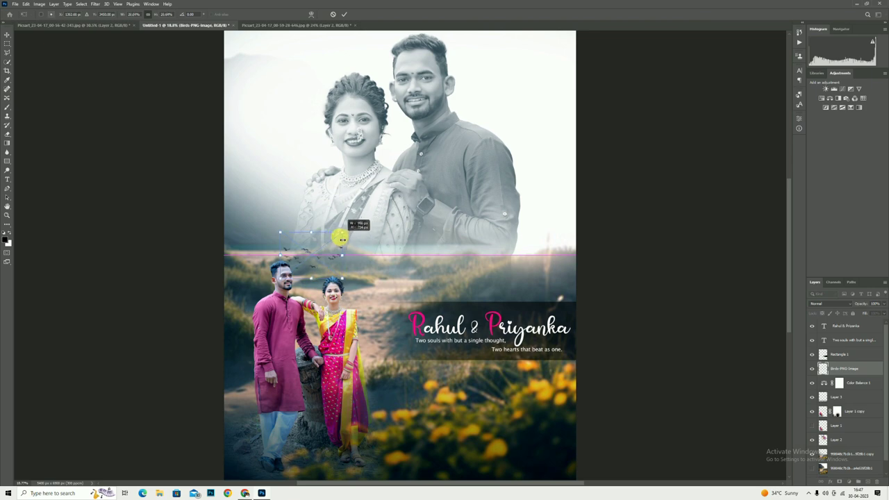
# - Shrink the birds and move them to the upper right beside the portrait
pyautogui.moveTo(519, 254); pyautogui.dragTo(338, 254)
pyautogui.click(344, 14)
pyautogui.click(7, 35)
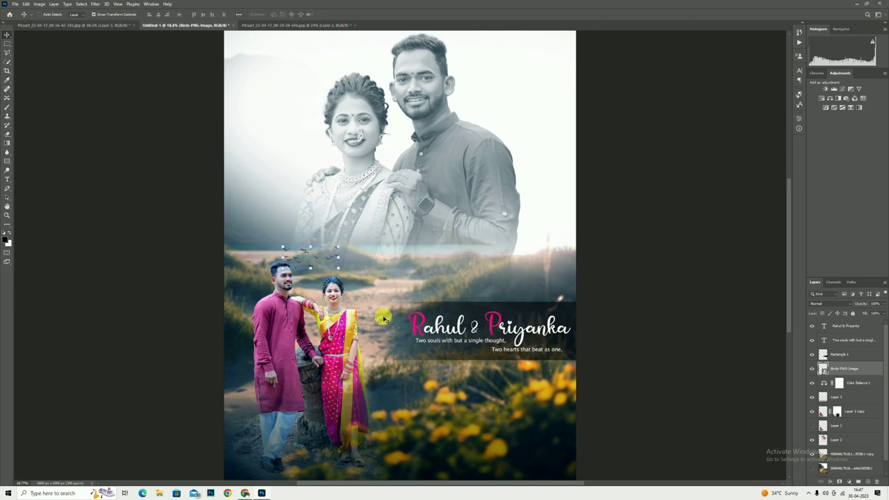
pyautogui.moveTo(375, 316)
pyautogui.mouseDown()
pyautogui.moveTo(583, 166)
pyautogui.moveTo(569, 165)
pyautogui.mouseUp()
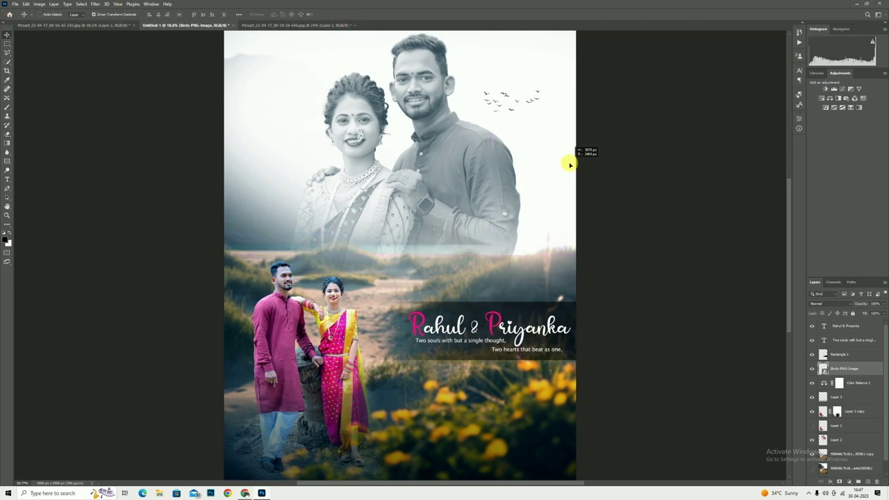
pyautogui.click(7, 216)
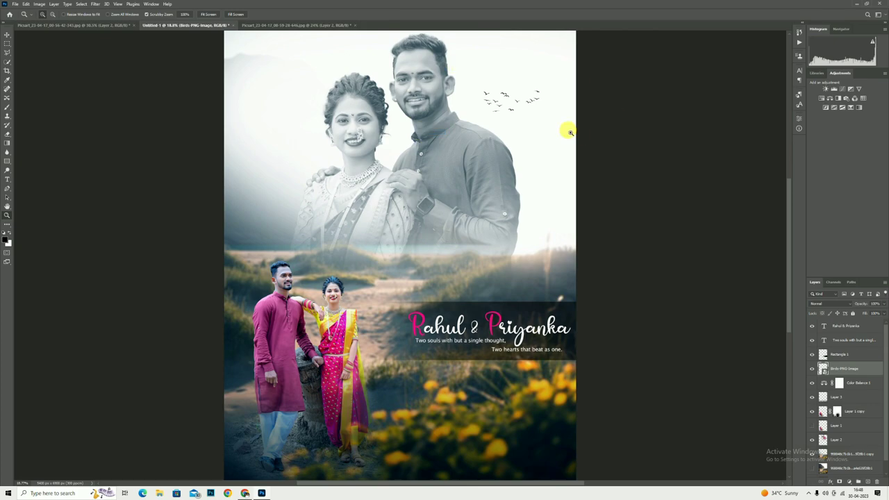
pyautogui.click(373, 83)
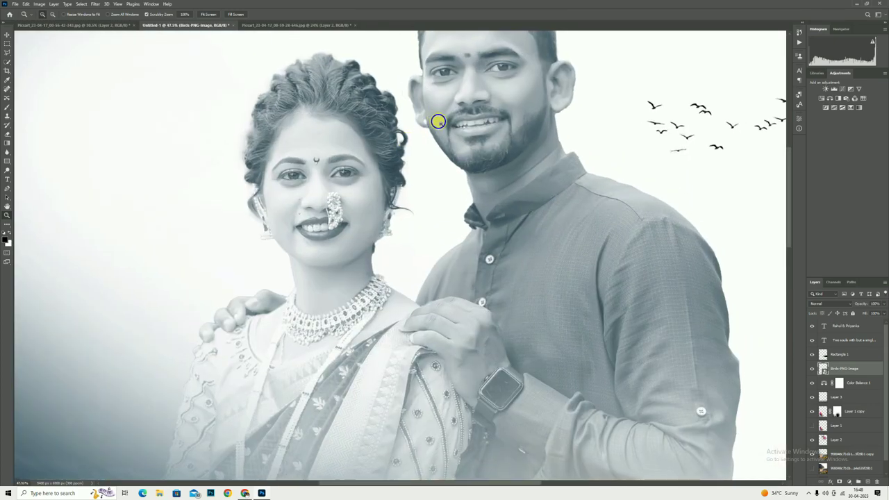
pyautogui.keyDown('alt'); pyautogui.click(437, 119); pyautogui.keyUp('alt')
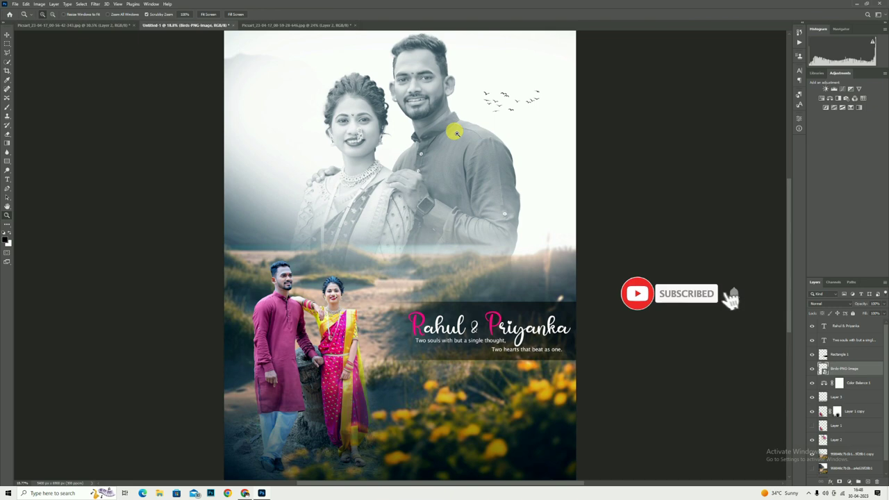